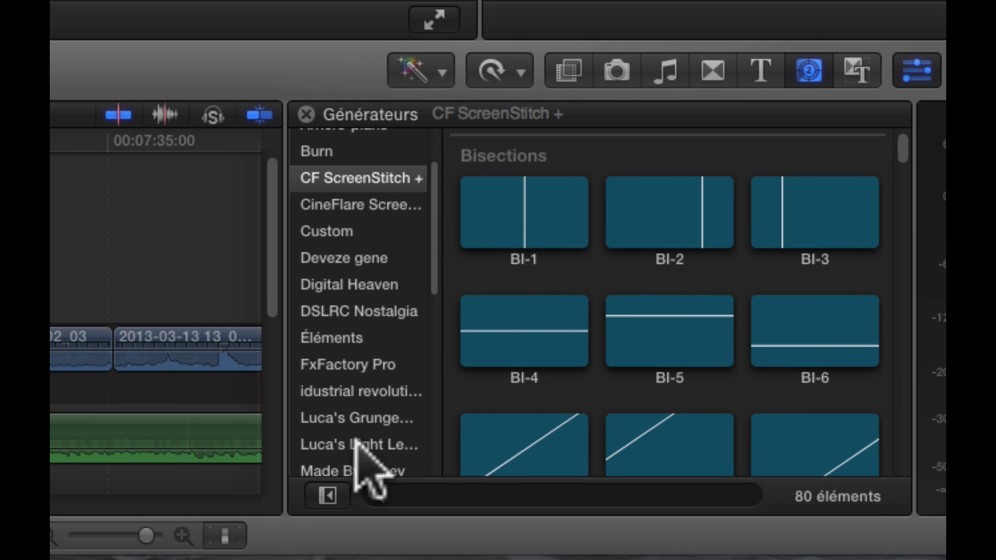
Examine the split-screen layouts offered in the CineFlare ScreenStitch and CF ScreenStitch + generator categories.
click(358, 205)
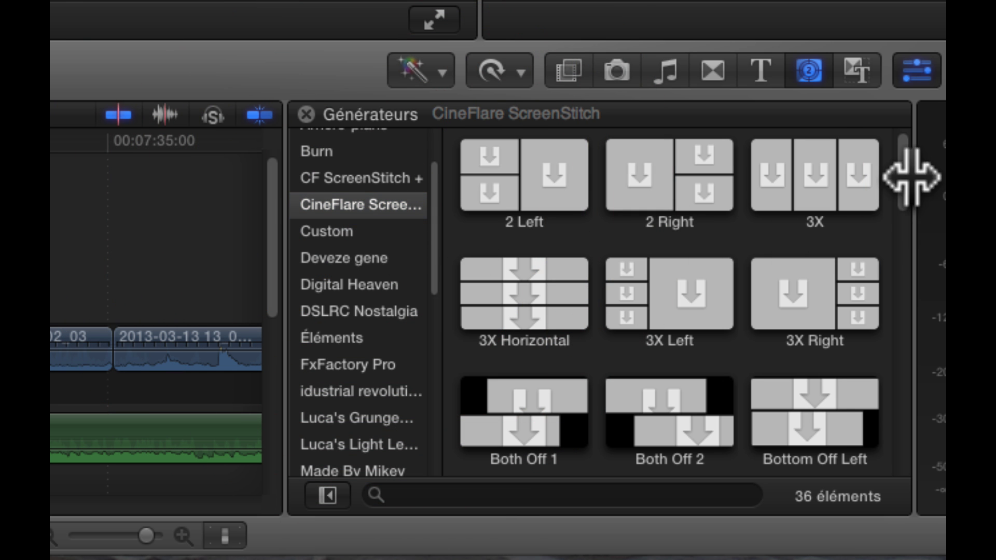
drag(904, 167, 910, 454)
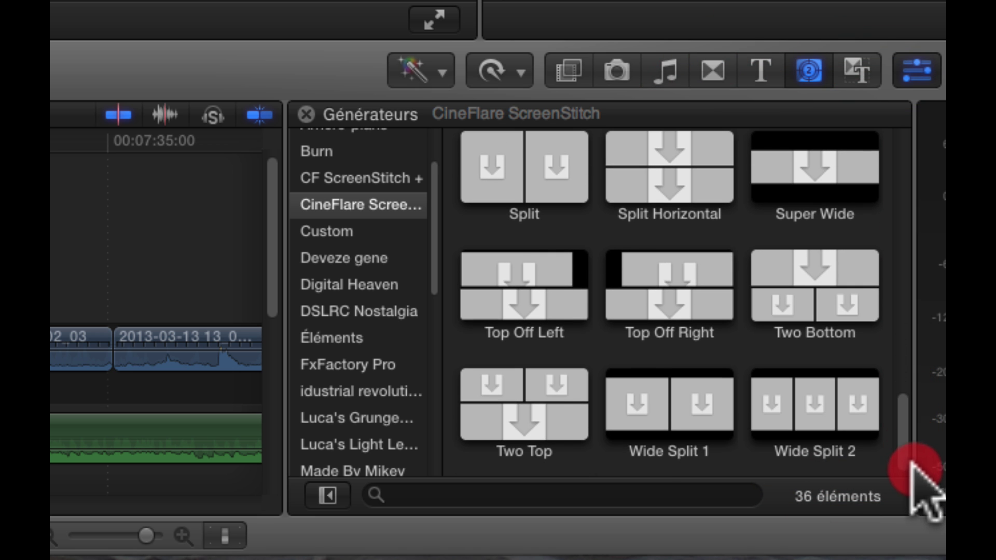
drag(913, 488, 905, 140)
click(358, 179)
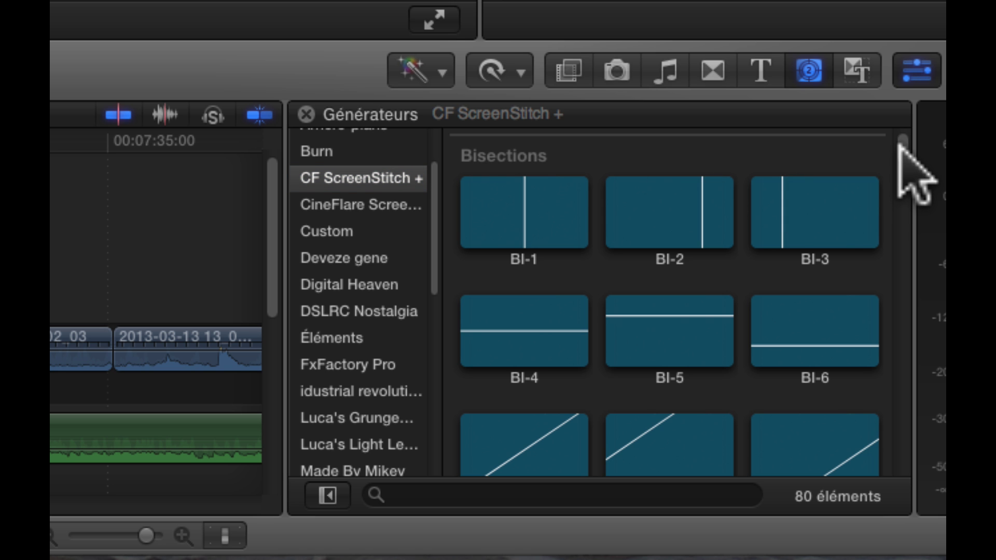
drag(905, 156, 901, 257)
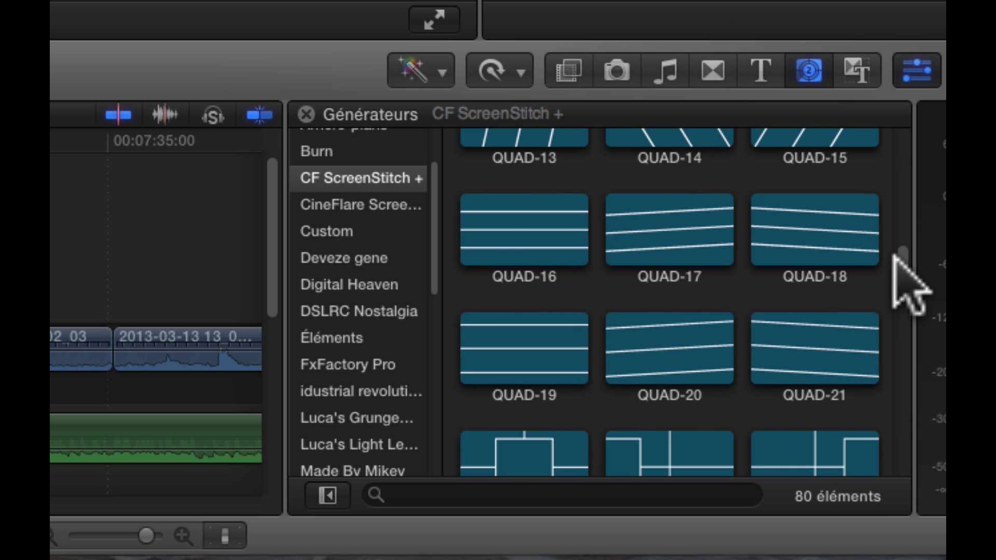
drag(901, 256, 902, 272)
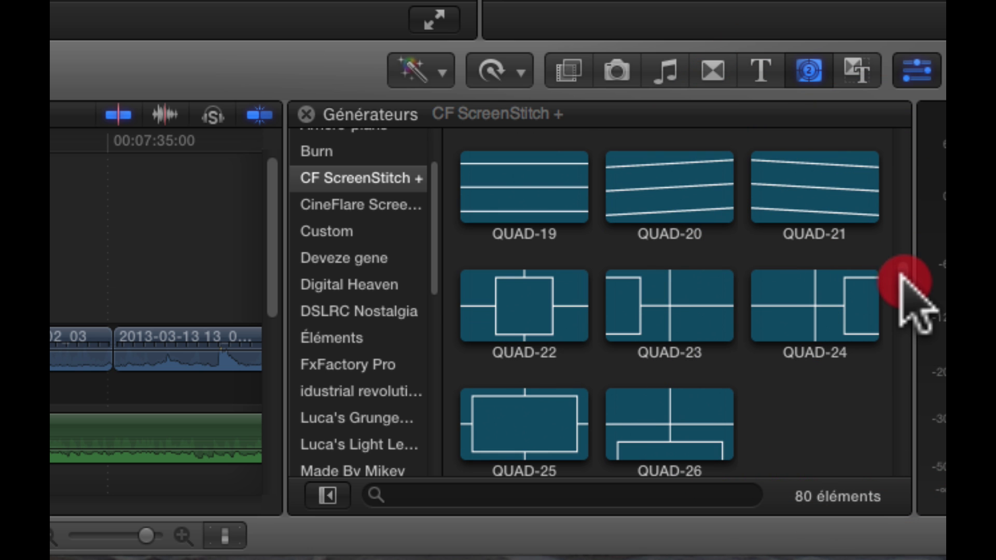
drag(901, 273, 895, 118)
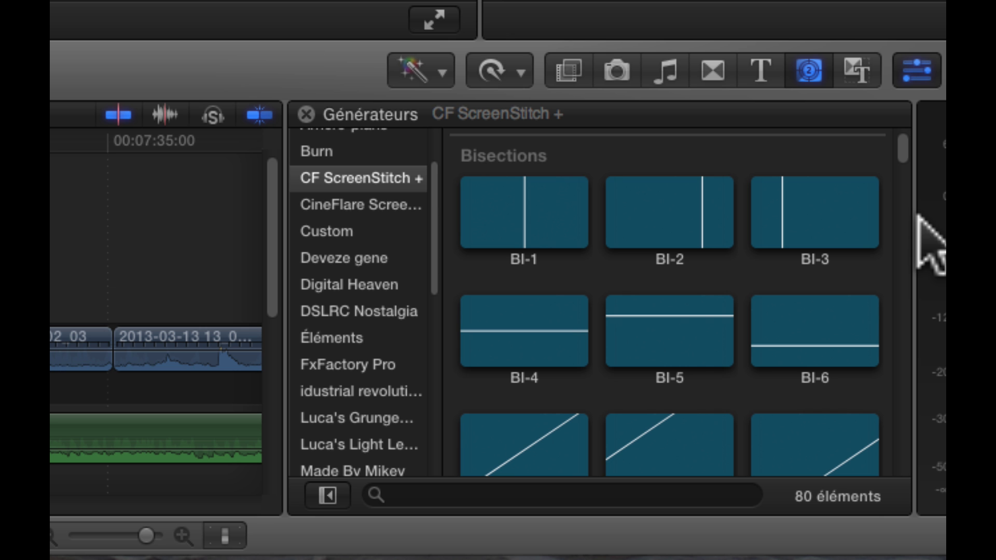
scroll(716, 337, down, 3)
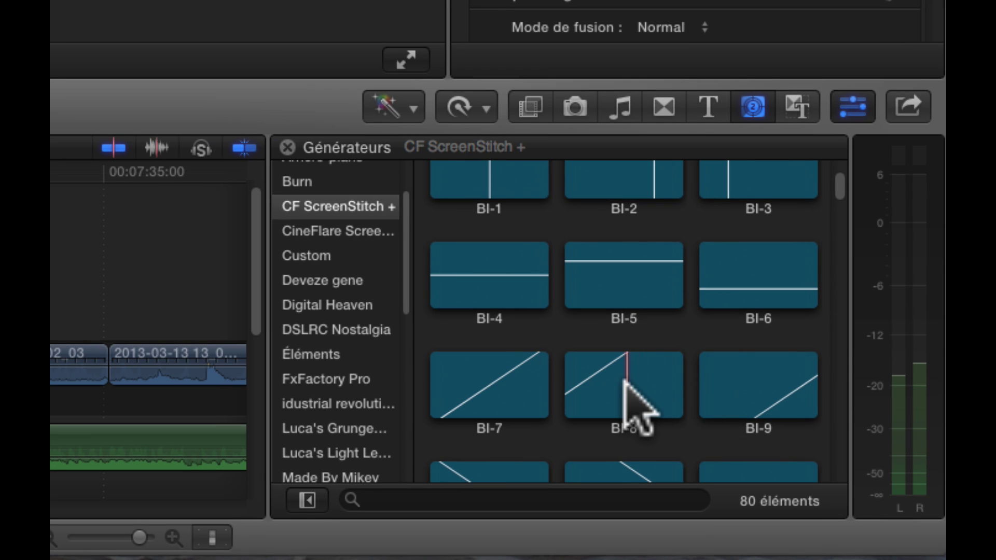
drag(627, 388, 0, 350)
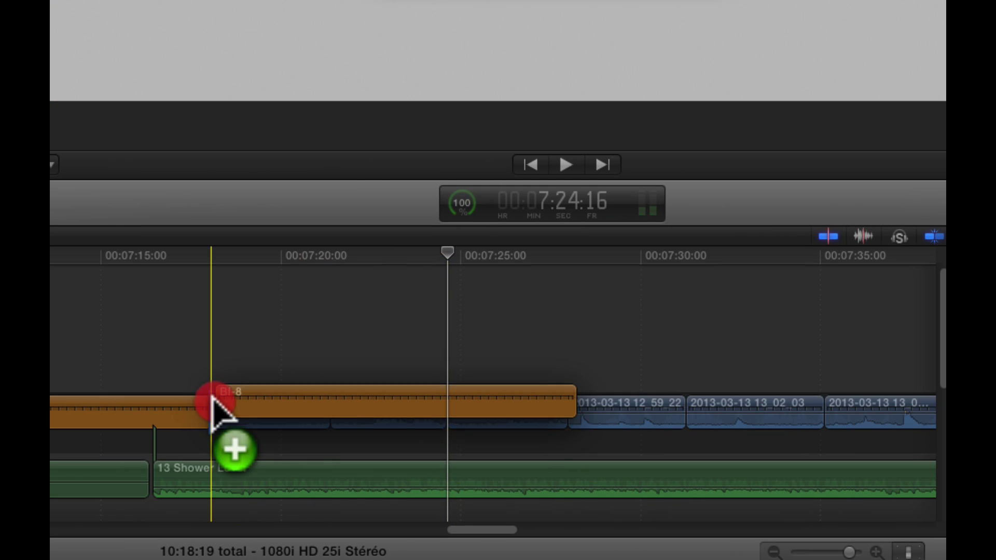
drag(211, 410, 208, 411)
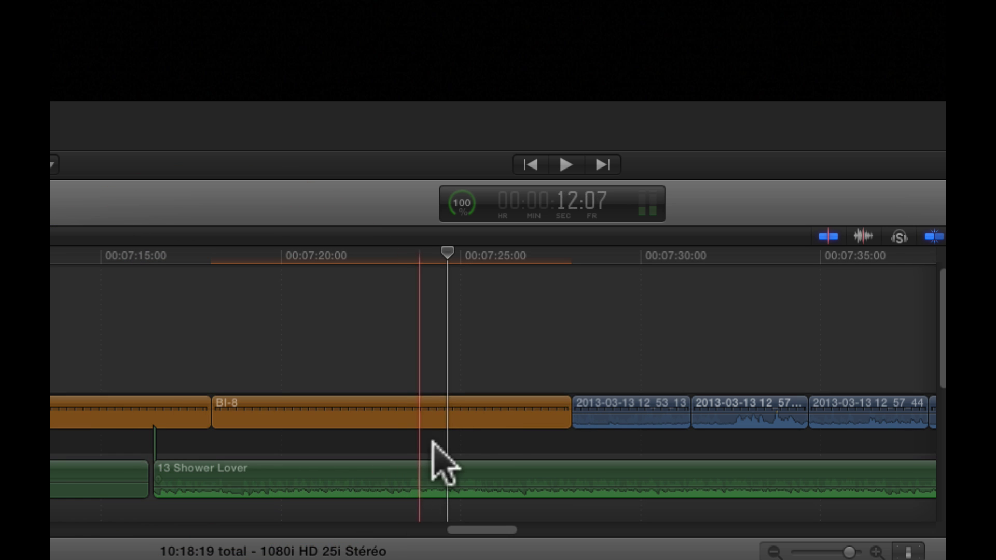
Shorten the BI-8 generator to 03:08 against the first clip's end and insert it in the primary storyline before that clip.
drag(296, 427, 291, 358)
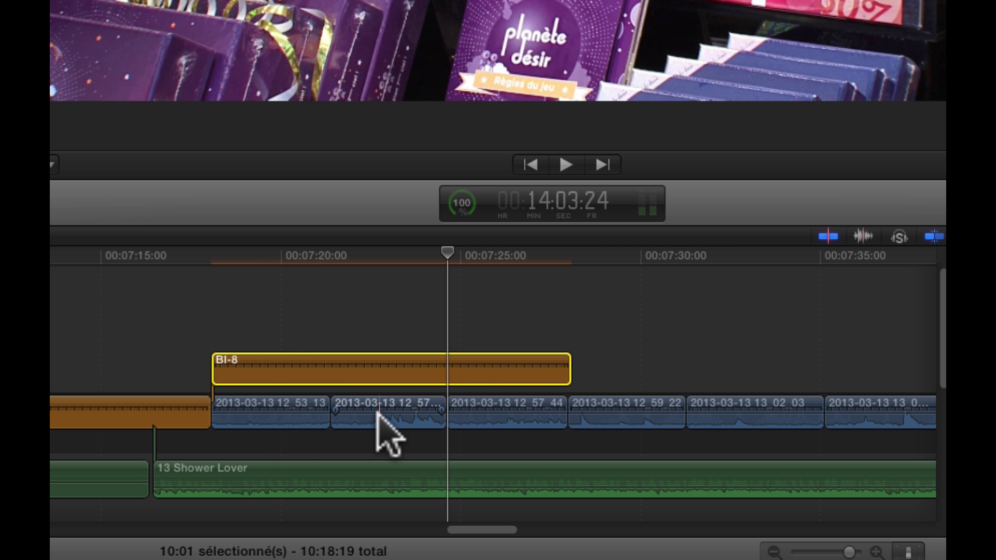
drag(570, 367, 329, 366)
drag(262, 372, 267, 422)
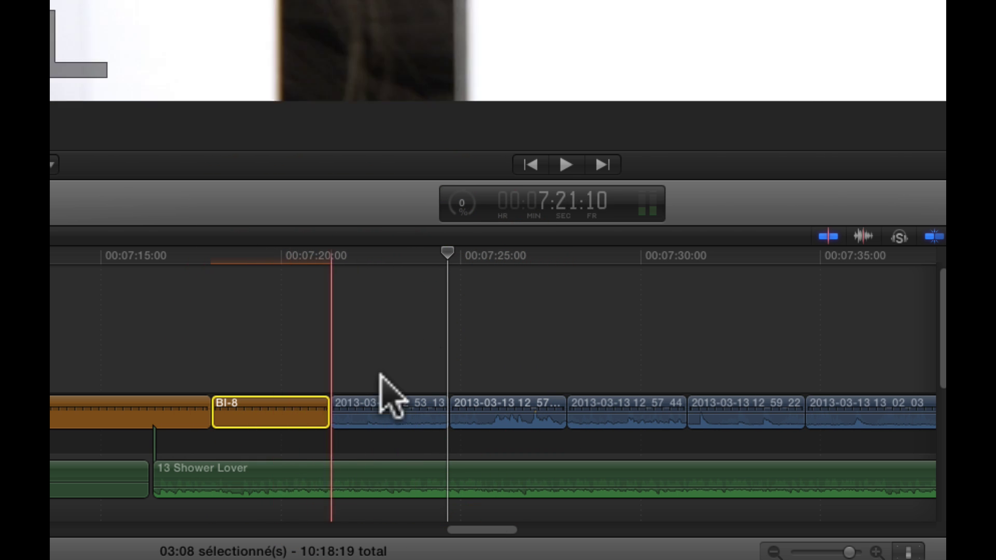
Convert each of the two clips following BI-8 into its own compound clip, keeping the default name and event.
click(397, 399)
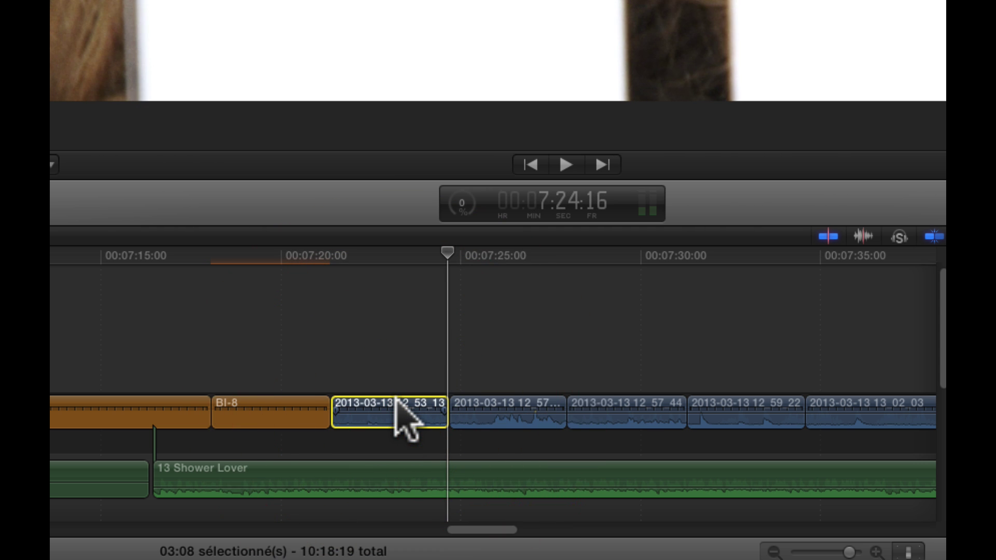
right_click(396, 399)
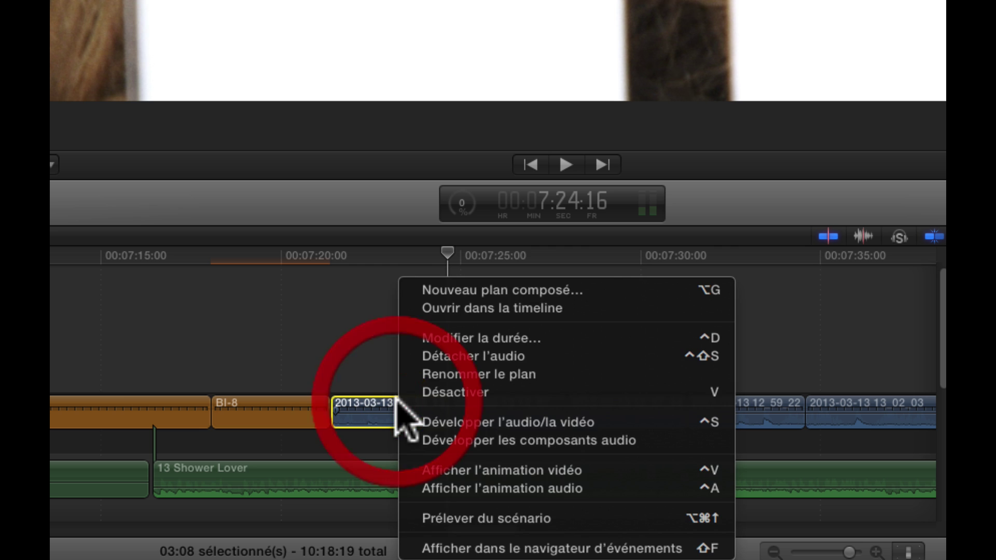
click(465, 290)
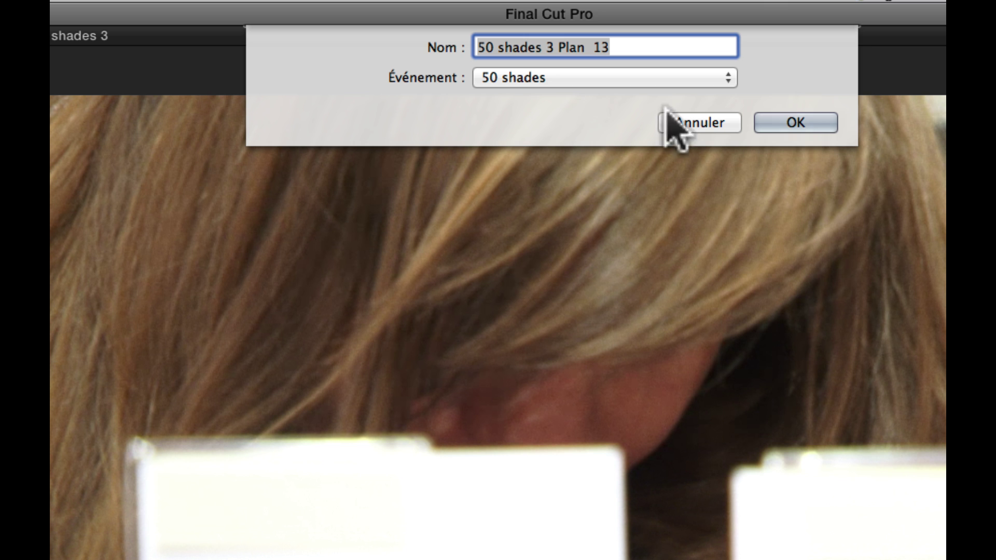
click(795, 124)
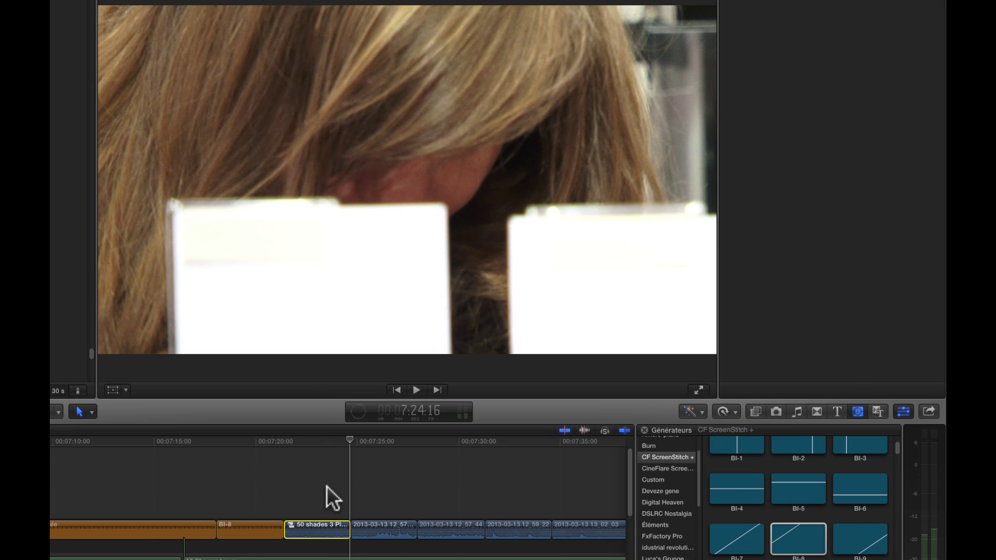
click(383, 527)
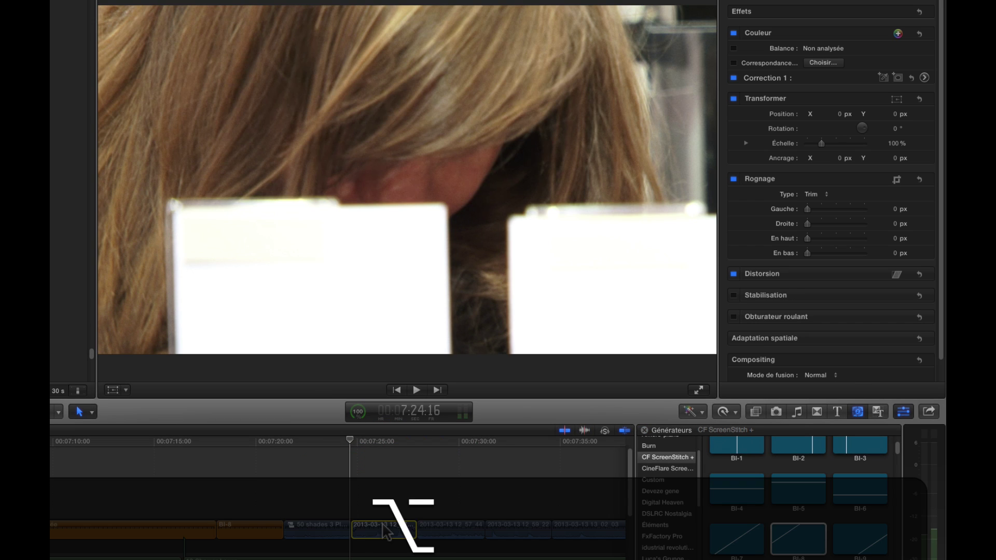
key(alt+g)
key(Return)
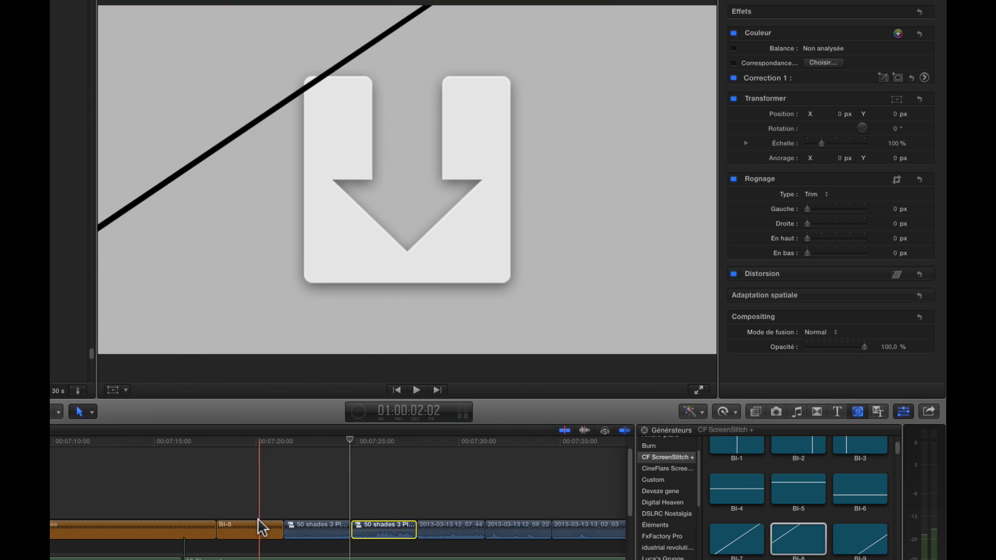
Assign the first compound clip to BI-8's Left drop zone and the second to its Right drop zone, applying both.
click(263, 529)
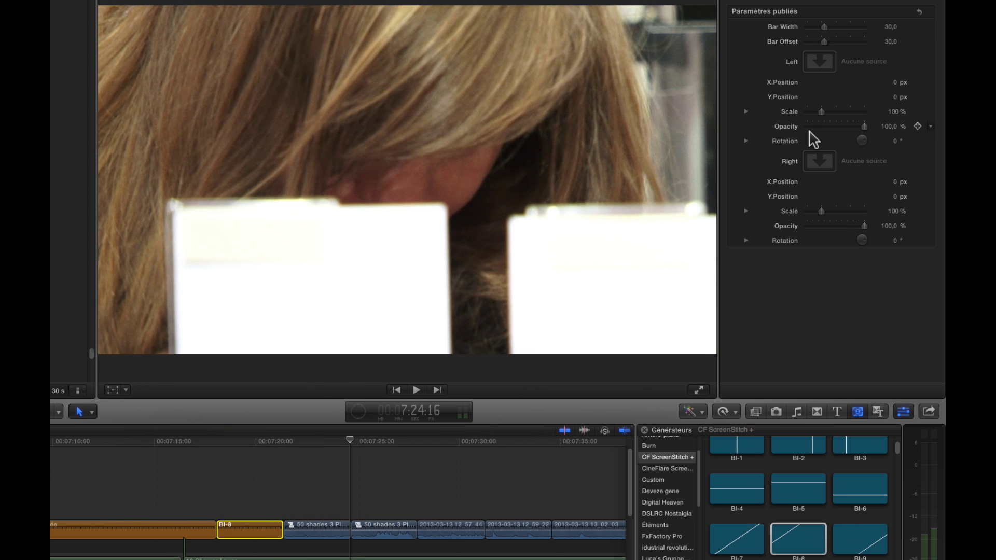
click(820, 62)
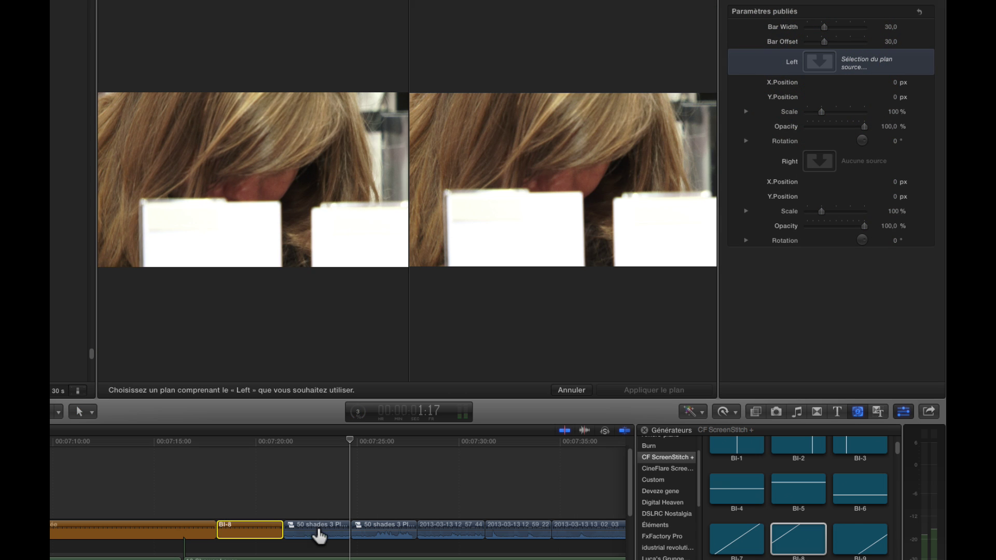
click(320, 531)
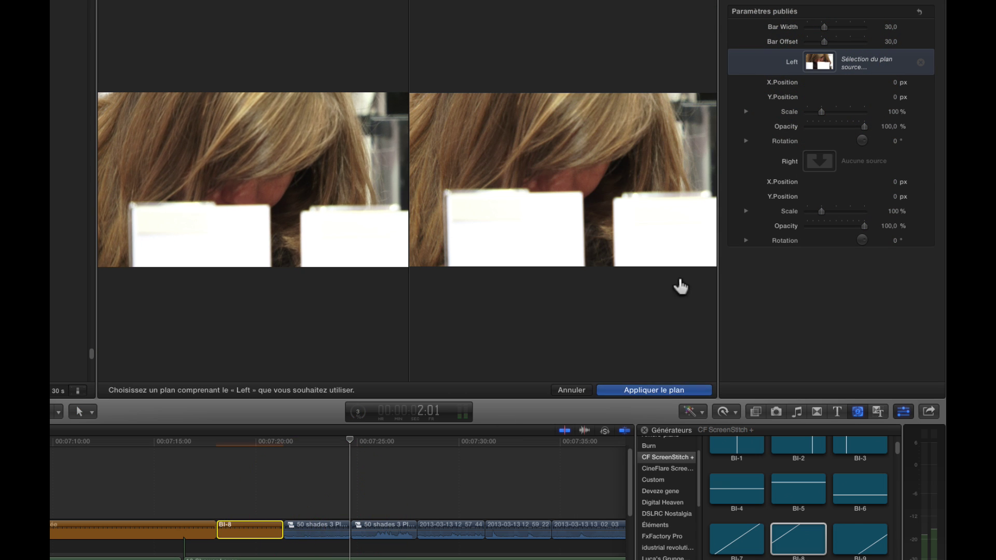
click(816, 163)
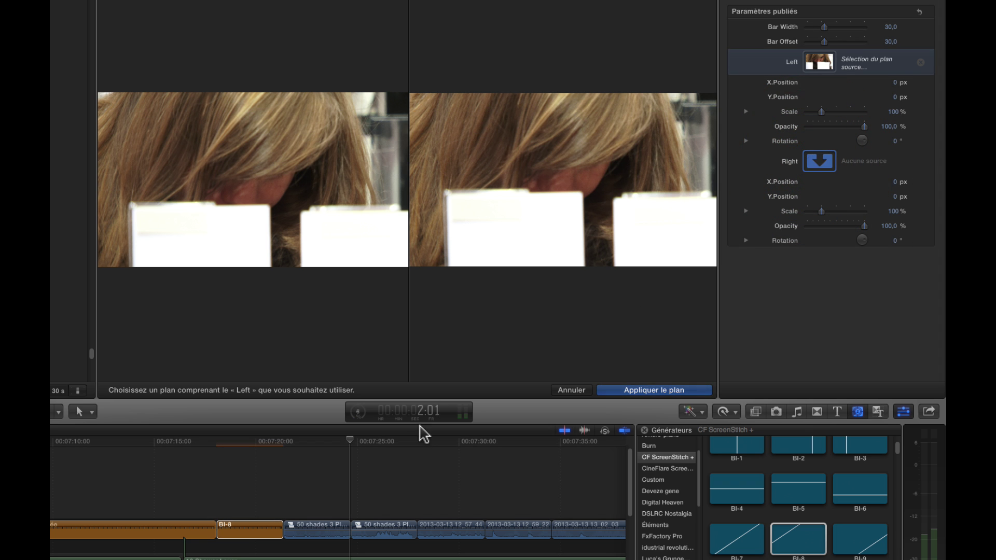
click(391, 534)
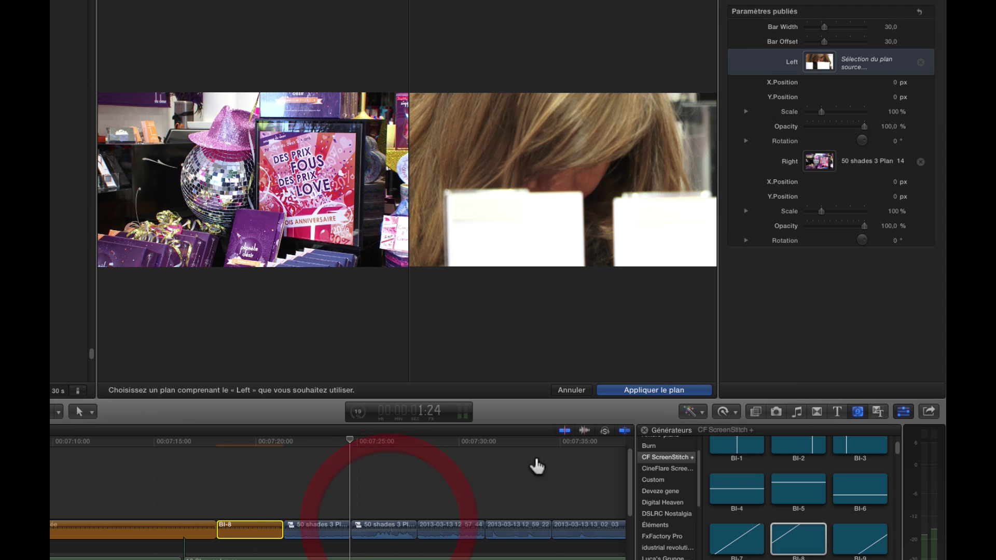
click(663, 391)
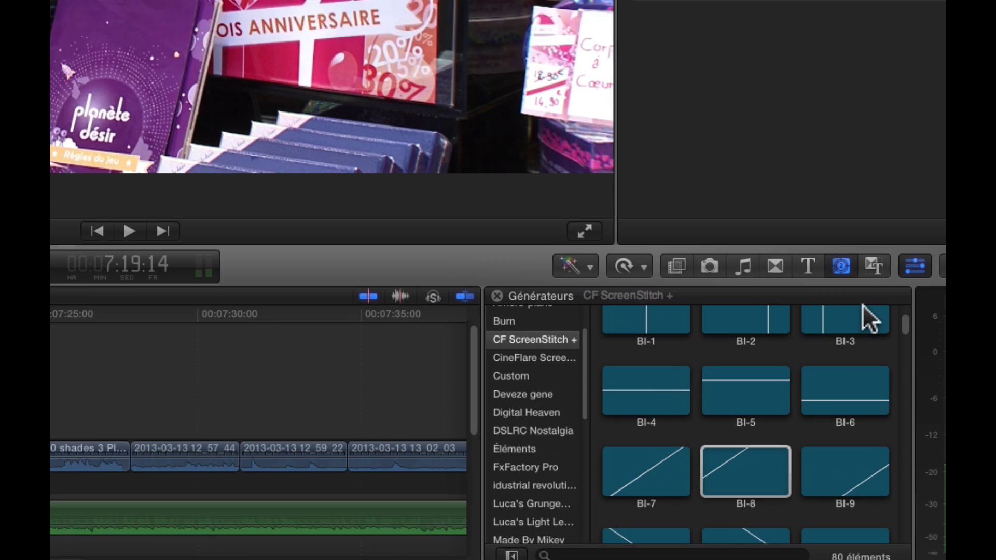
Connect a Personnalisée solid from the Solides category beneath the BI-8 generator, aligned with its start.
scroll(503, 400, down, 5)
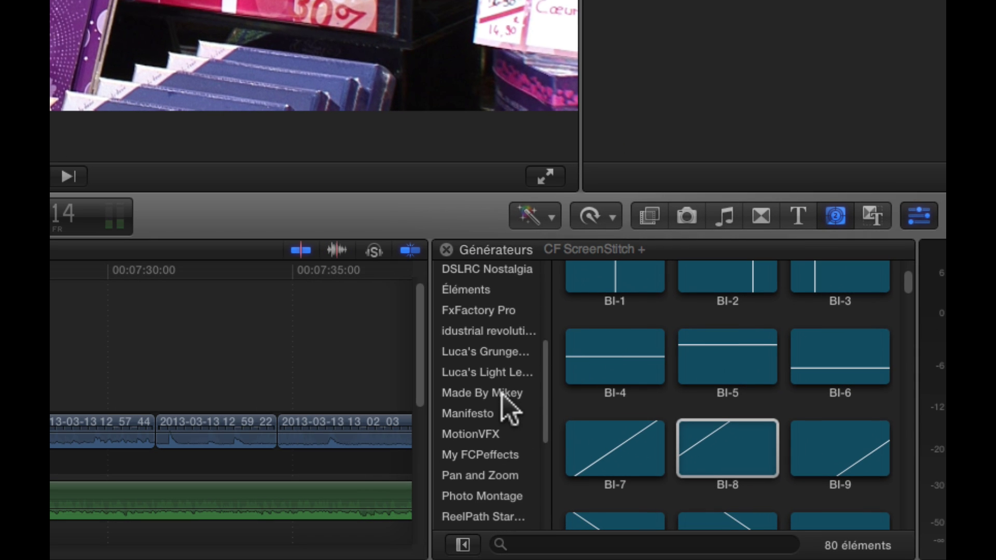
scroll(516, 400, down, 8)
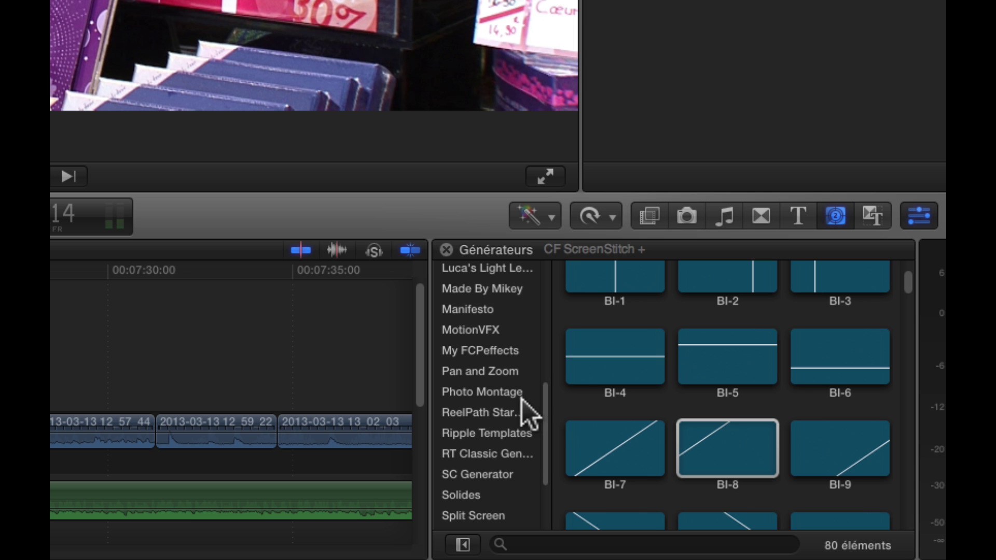
click(465, 410)
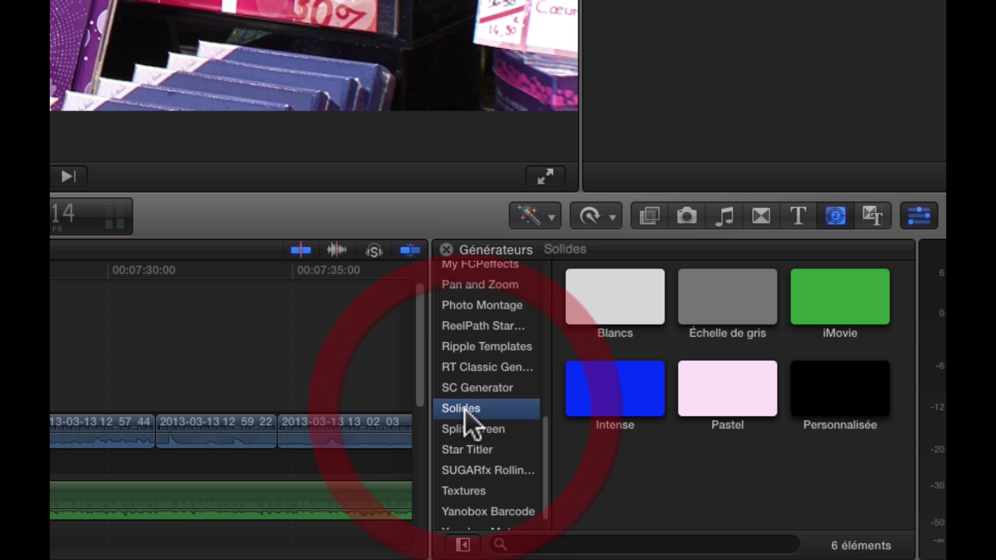
drag(833, 386, 50, 463)
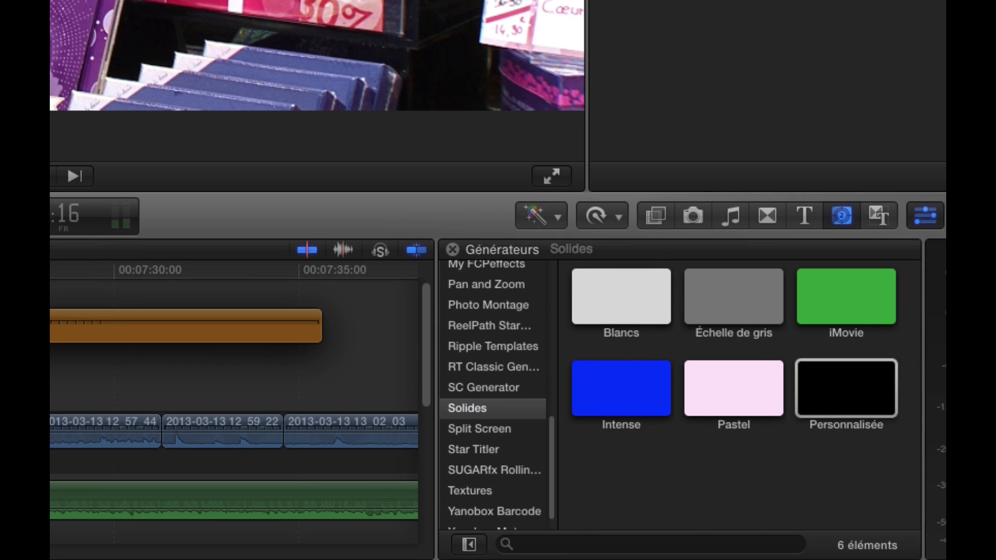
drag(371, 435, 320, 445)
Set the Personnalisée solid's colour to the purple sampled from the planète désir box in the picture.
click(383, 251)
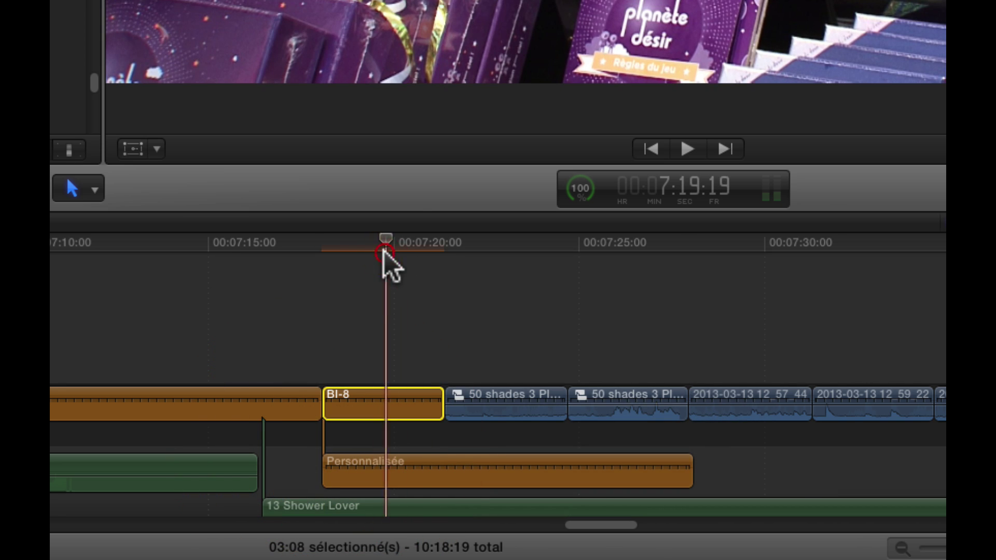
click(378, 454)
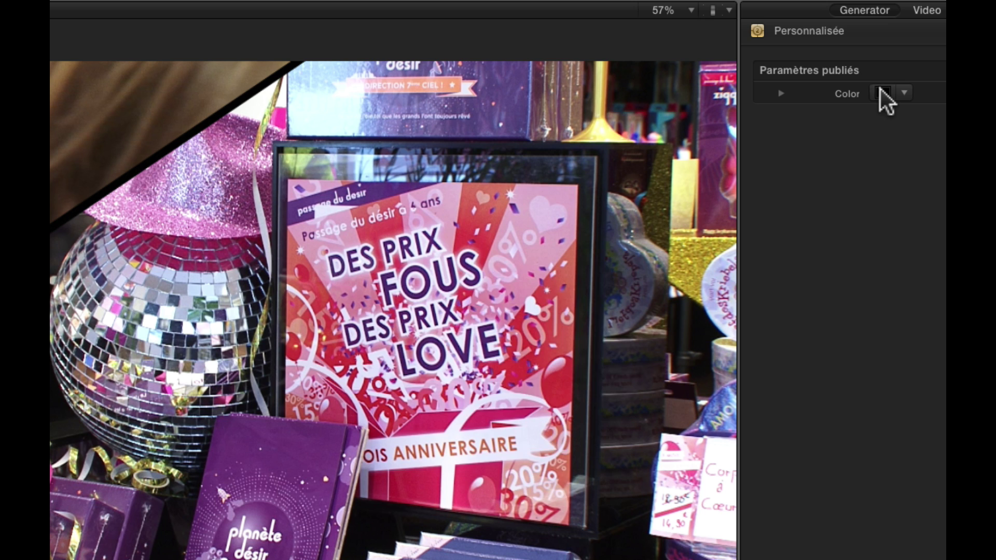
click(836, 26)
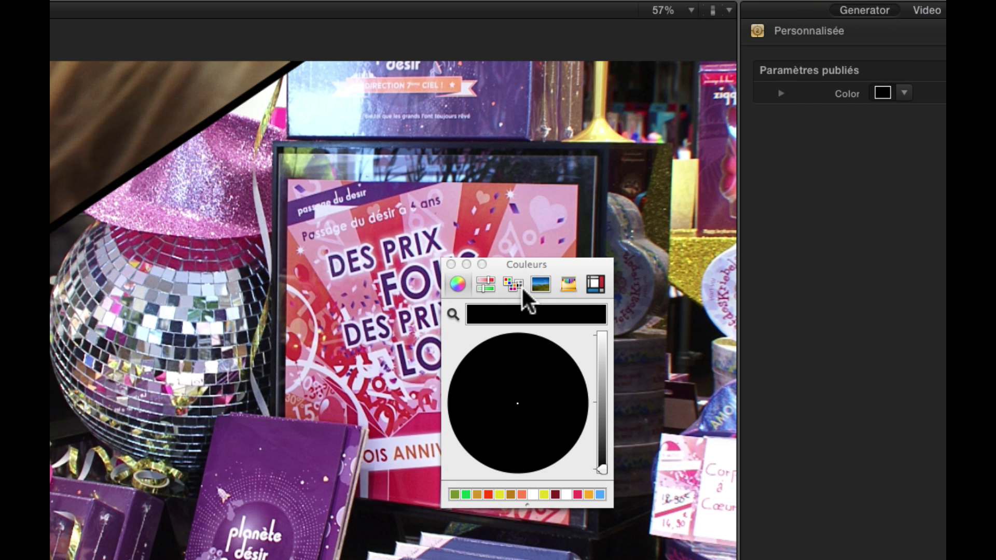
click(241, 445)
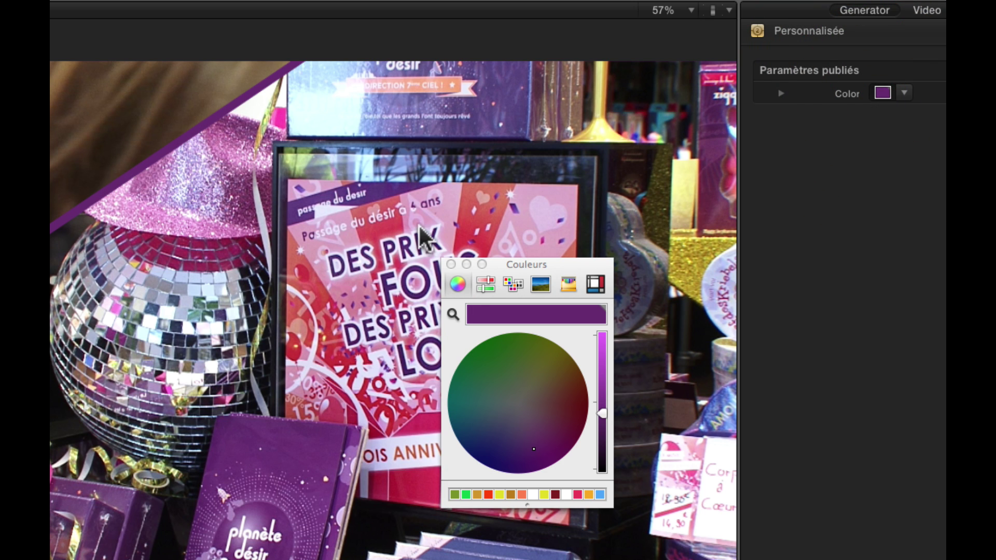
click(451, 264)
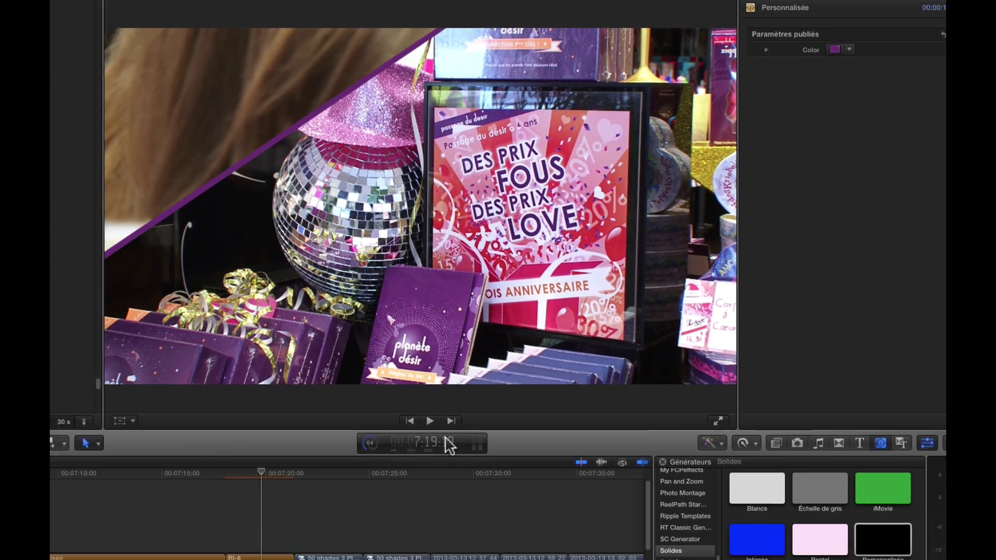
Select the BI-8 generator and set its Bar Offset to 69,09.
click(21, 559)
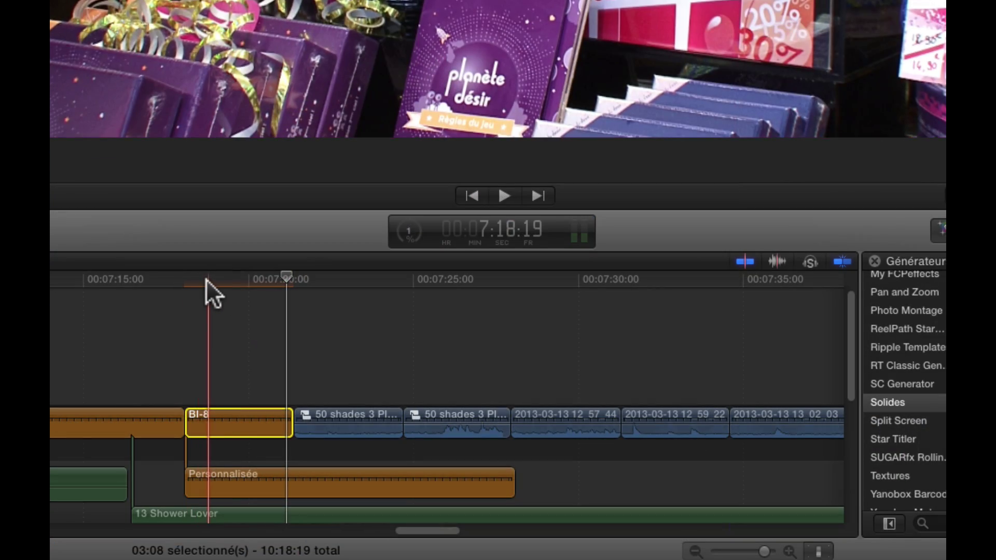
click(206, 279)
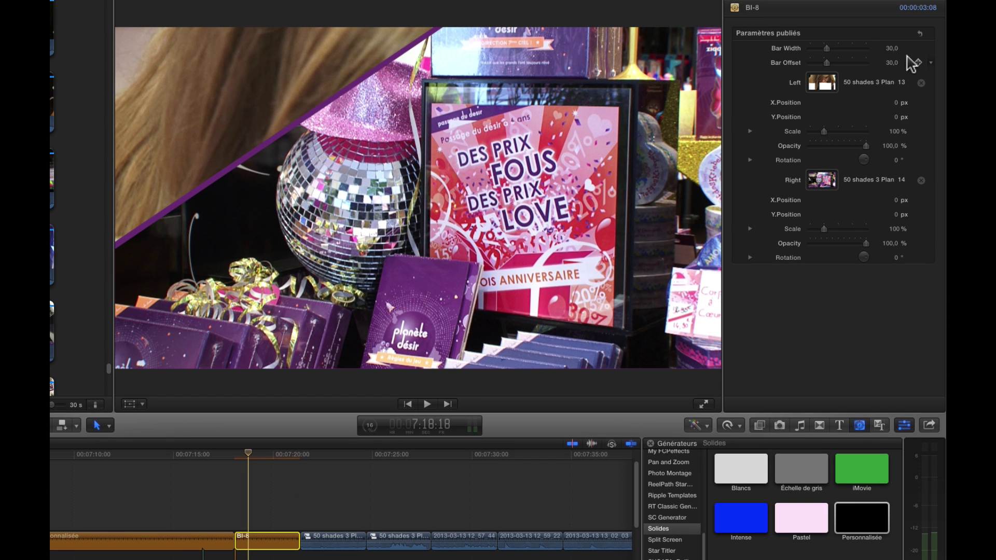
click(826, 62)
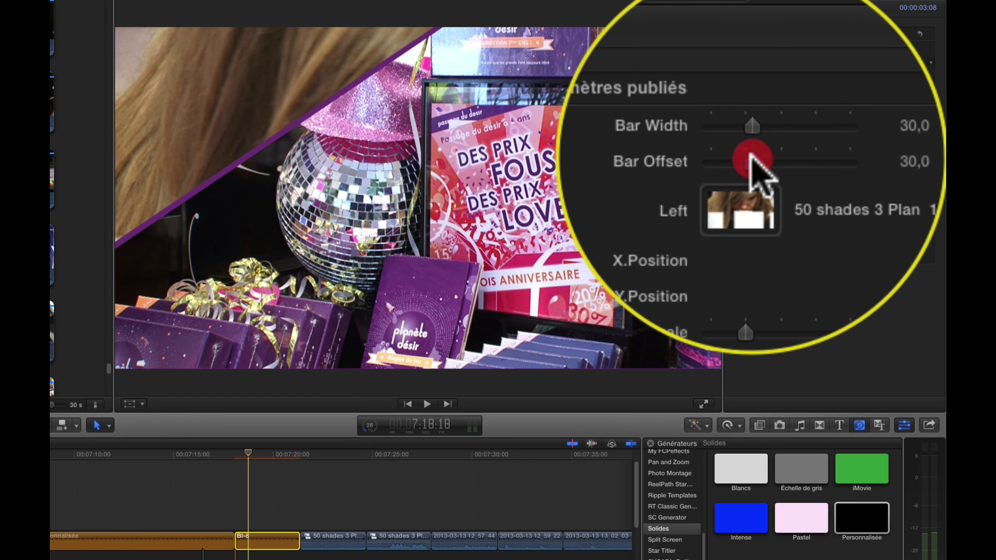
mouse_move(750, 161)
mouse_down()
mouse_move(775, 161)
mouse_move(750, 157)
mouse_up()
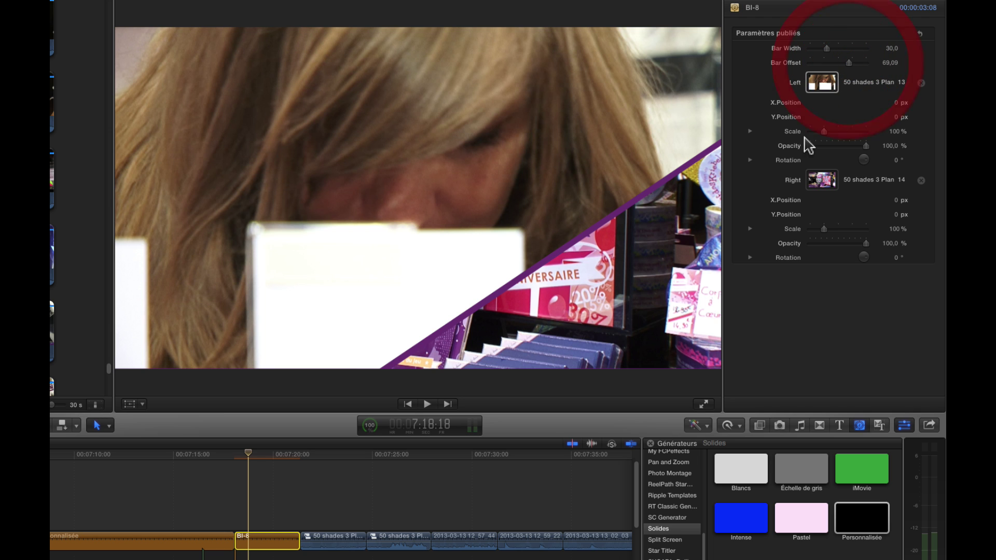
Animate BI-8's dividing bar by keyframing all published parameters at 7:19:02 and setting Bar Offset to 34,51 at 7:19:21.
drag(251, 454, 255, 453)
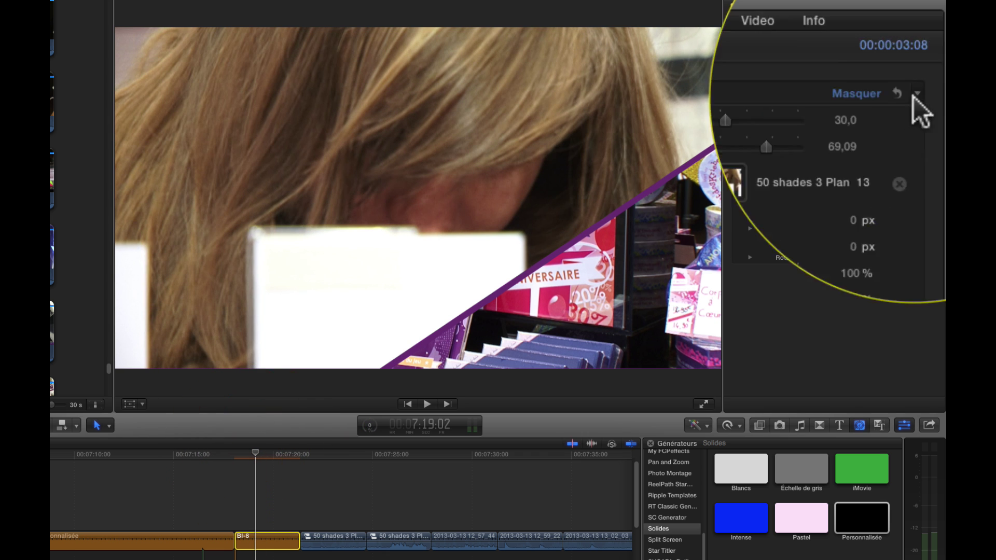
click(925, 33)
click(908, 50)
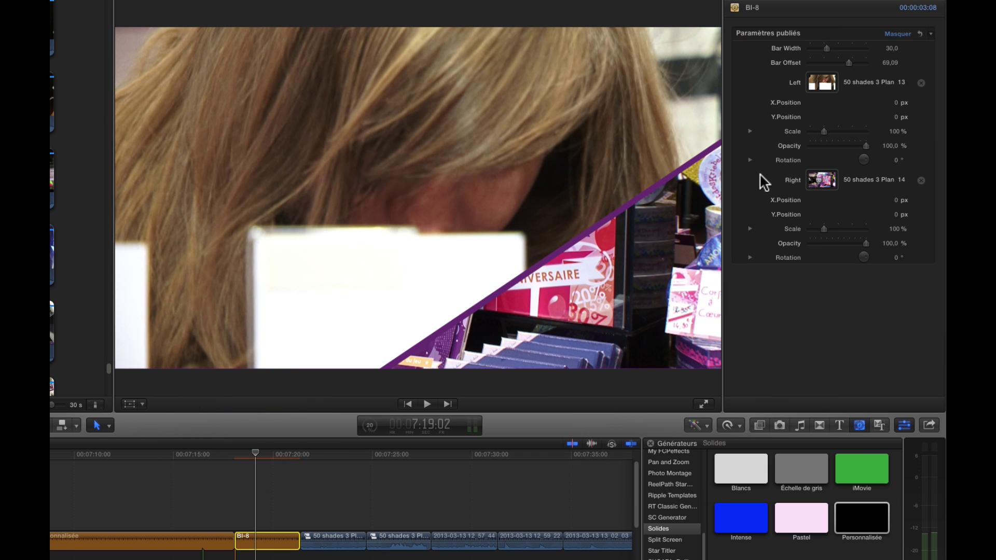
drag(258, 457, 271, 456)
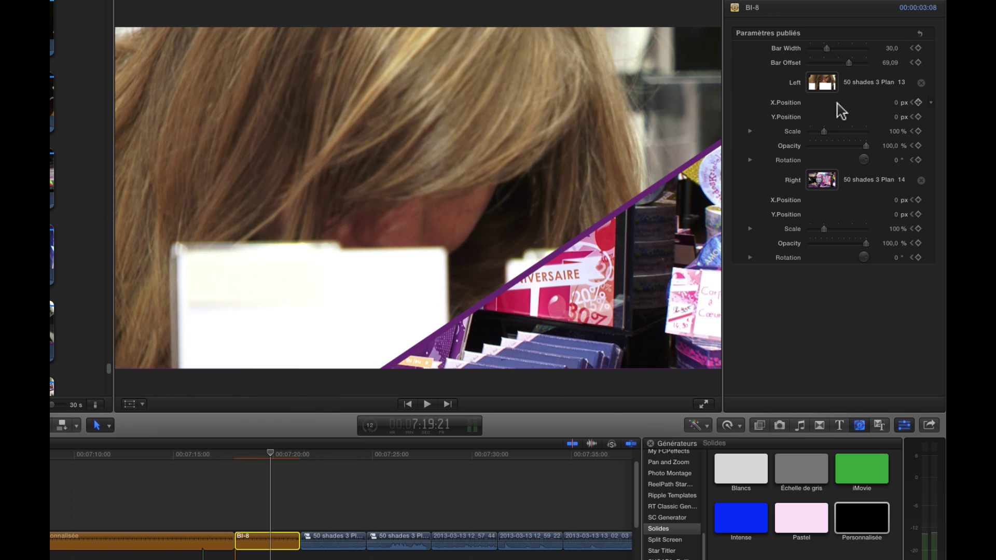
drag(849, 62, 830, 62)
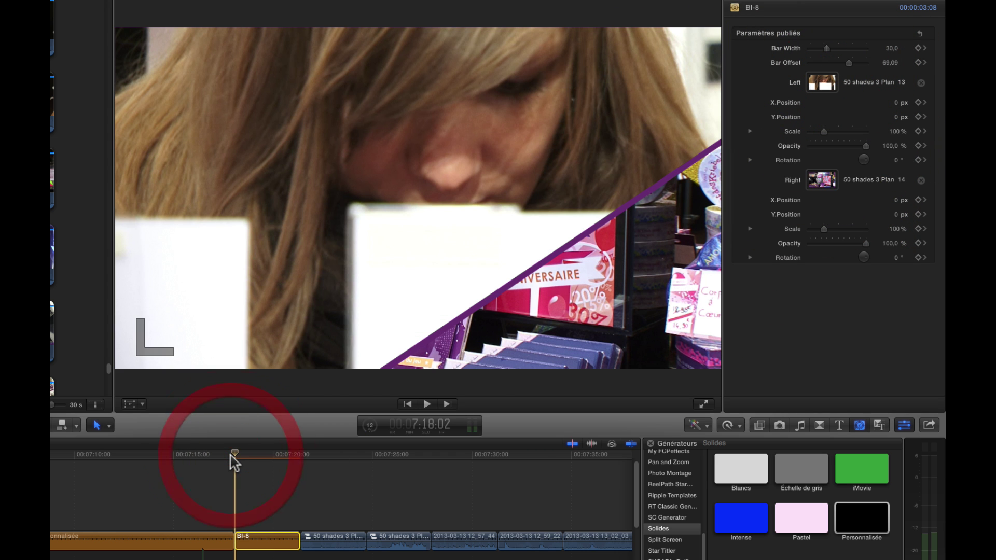
Play BI-8 from its start twice to review the bar's animation.
key(space)
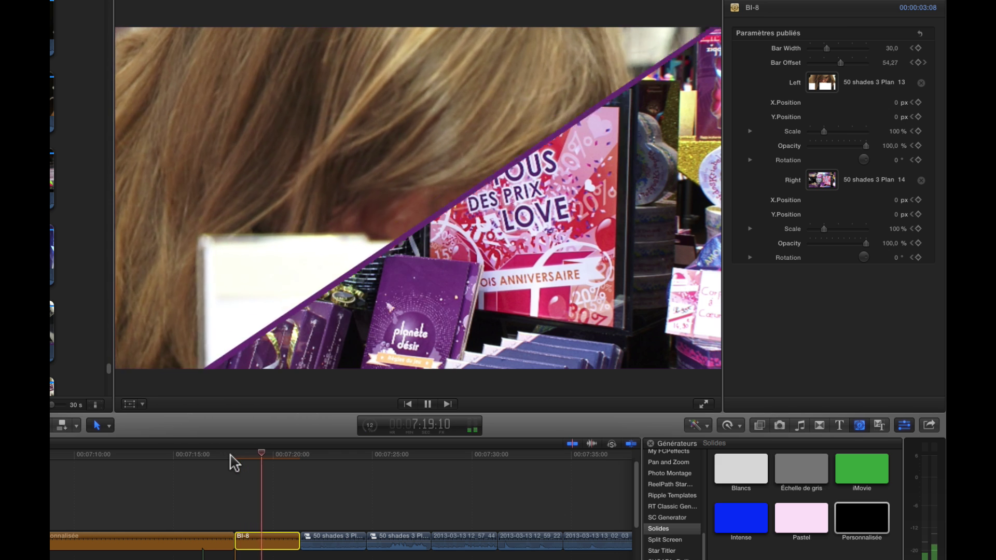
key(space)
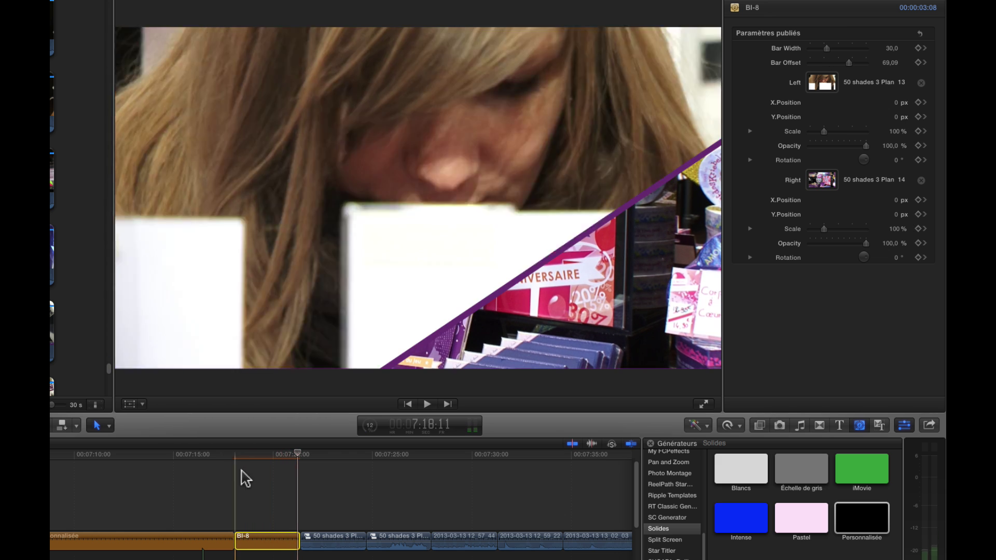
click(236, 464)
key(space)
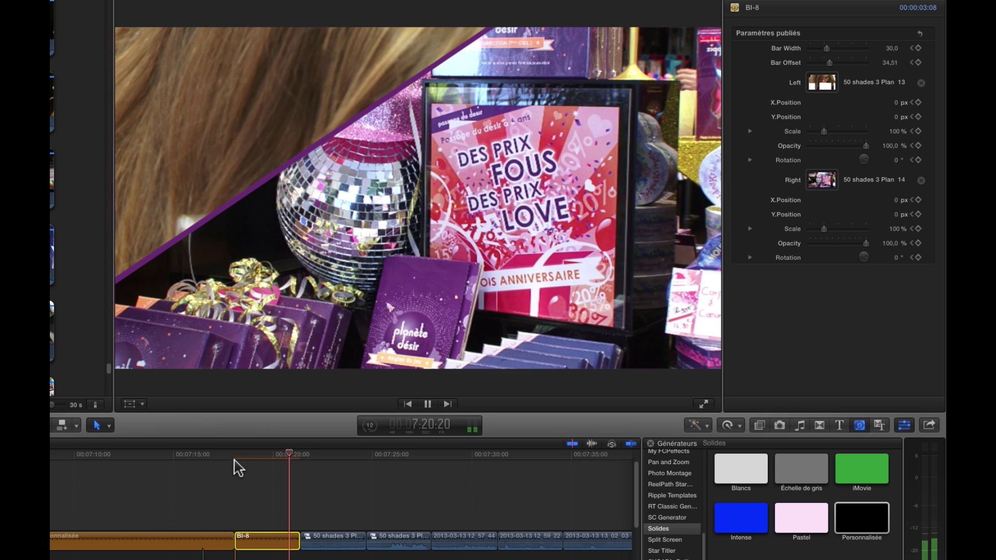
key(space)
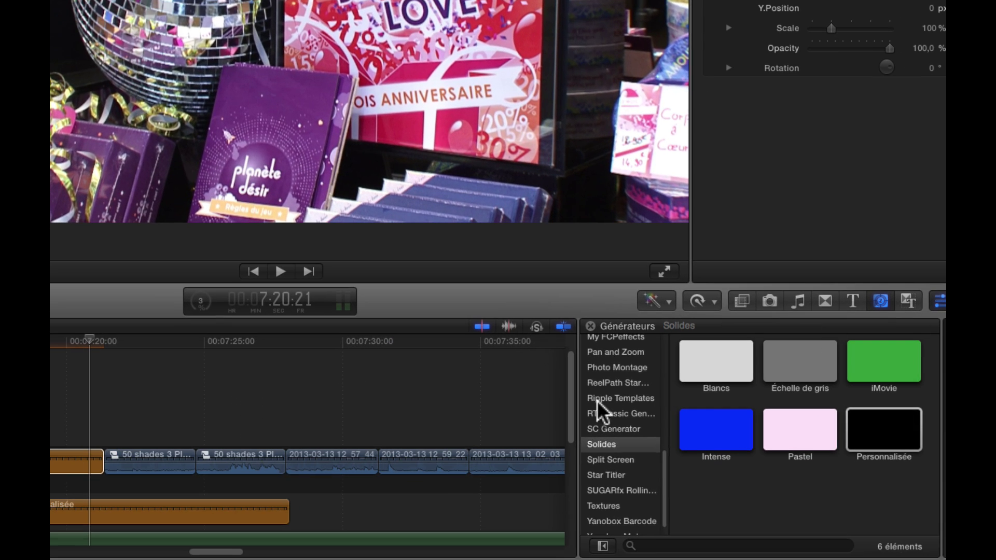
Show the CF ScreenStitch + generators and delete the two compound clips following BI-8 from the timeline.
scroll(658, 507, up, 5)
click(610, 407)
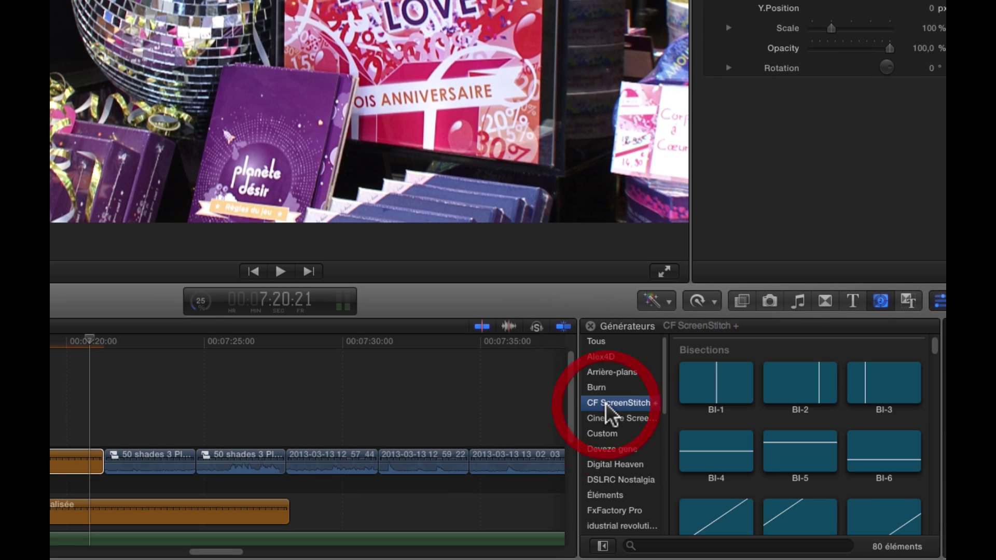
click(216, 483)
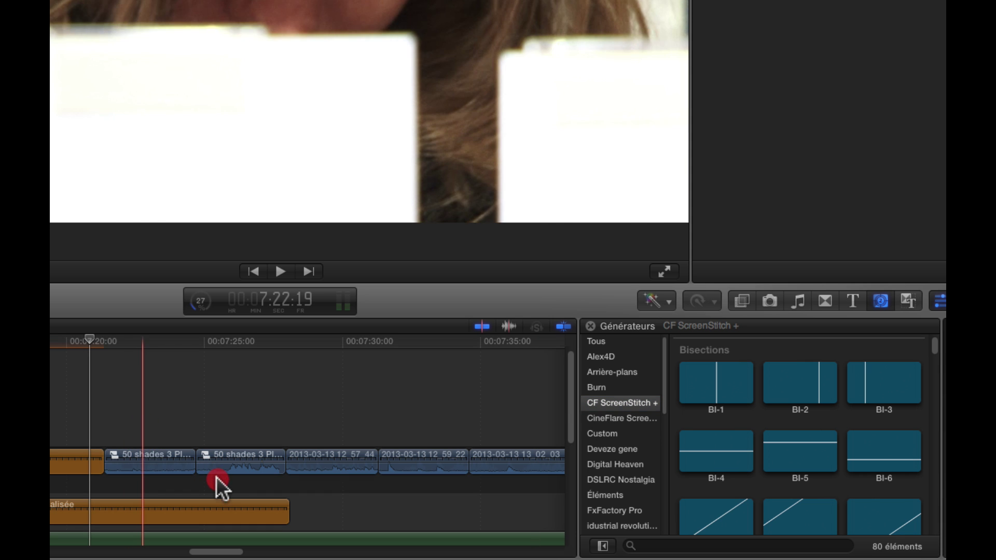
key(Delete)
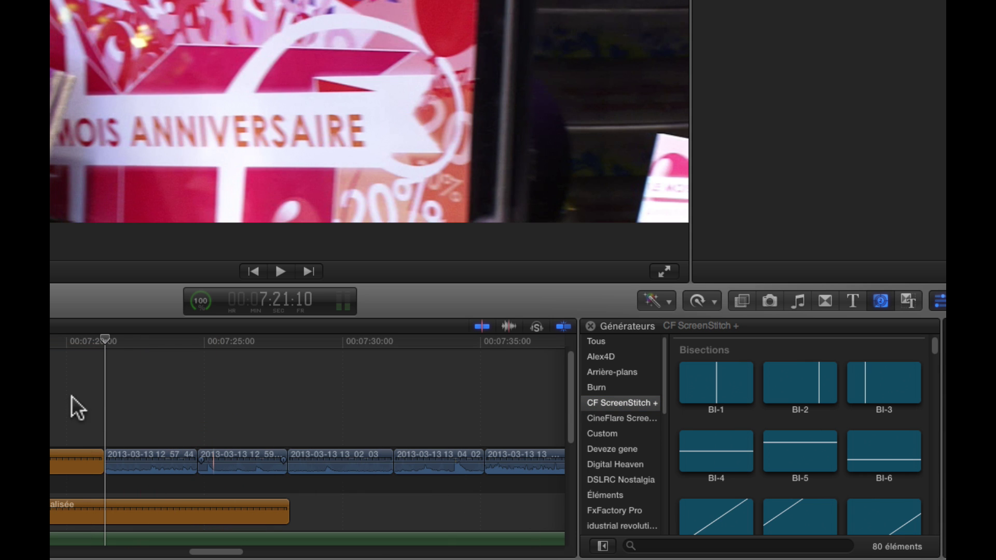
click(448, 436)
Connect the QUAD-22 generator above the first clip after BI-8, aligned with that clip's start.
scroll(749, 460, down, 8)
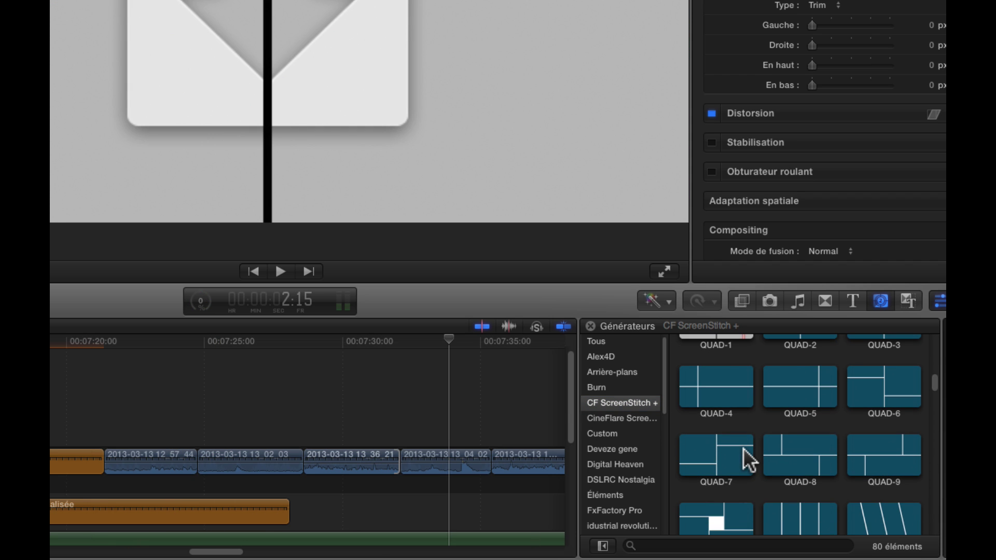
scroll(743, 448, down, 3)
scroll(740, 464, down, 8)
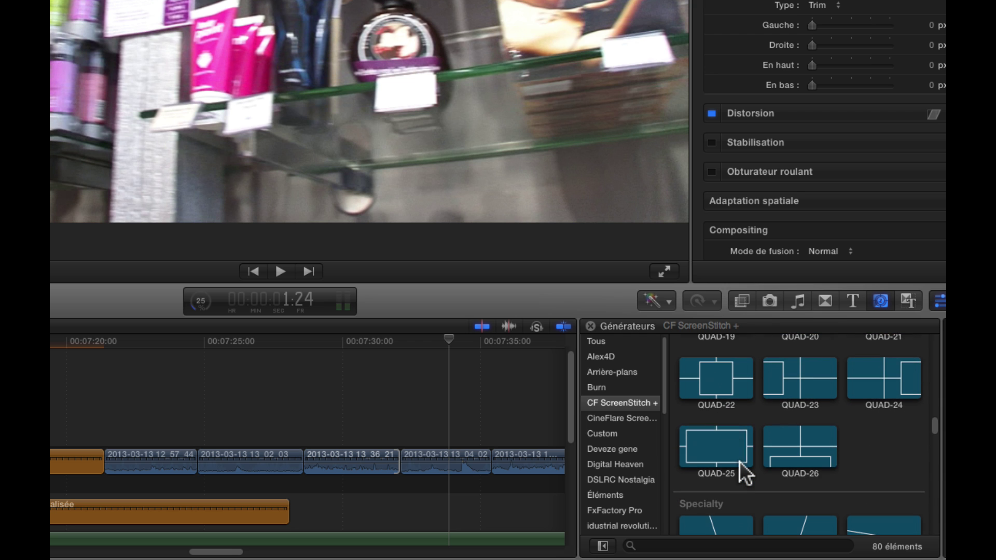
scroll(739, 462, up, 3)
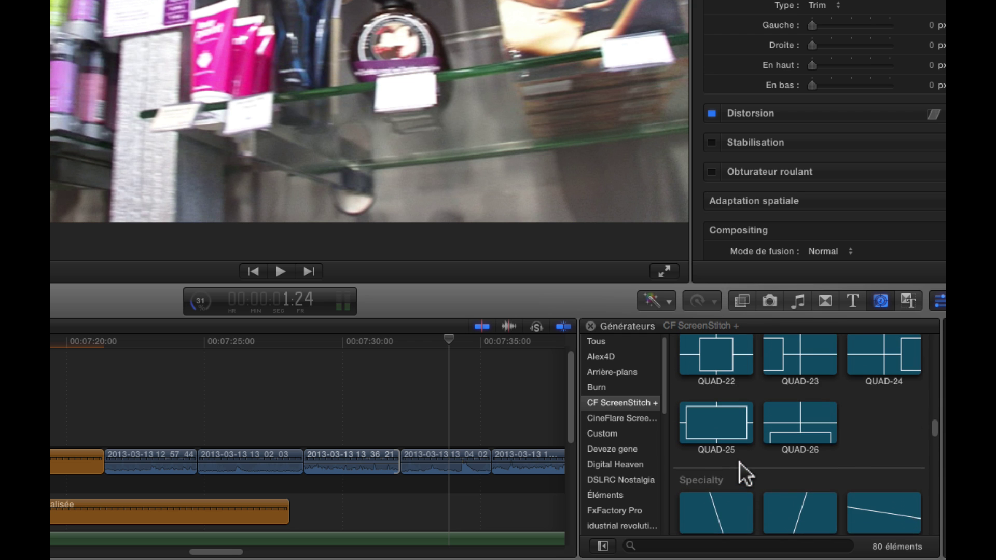
click(723, 367)
drag(723, 367, 111, 421)
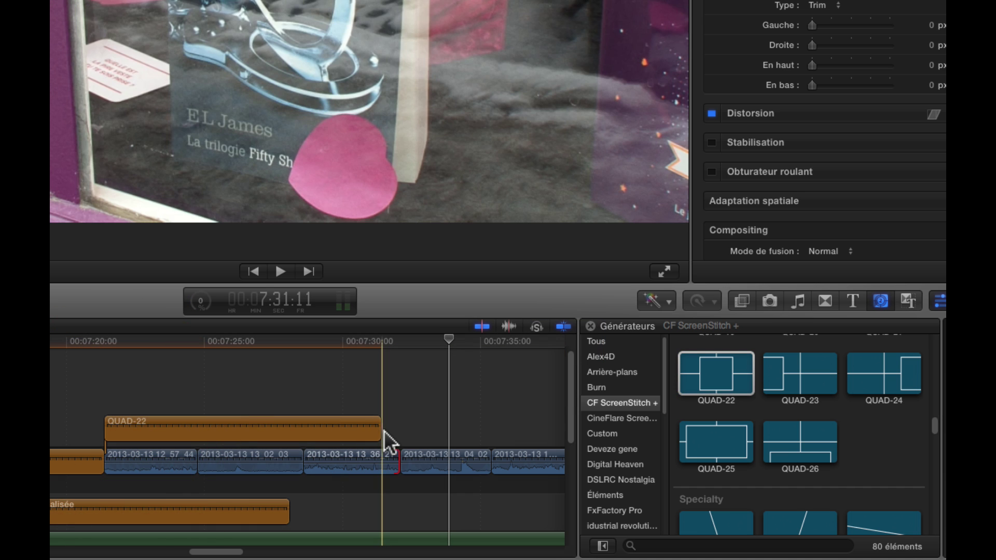
Trim QUAD-22 to a duration of 03:09 and insert it in the main storyline directly after BI-8.
drag(383, 428, 195, 428)
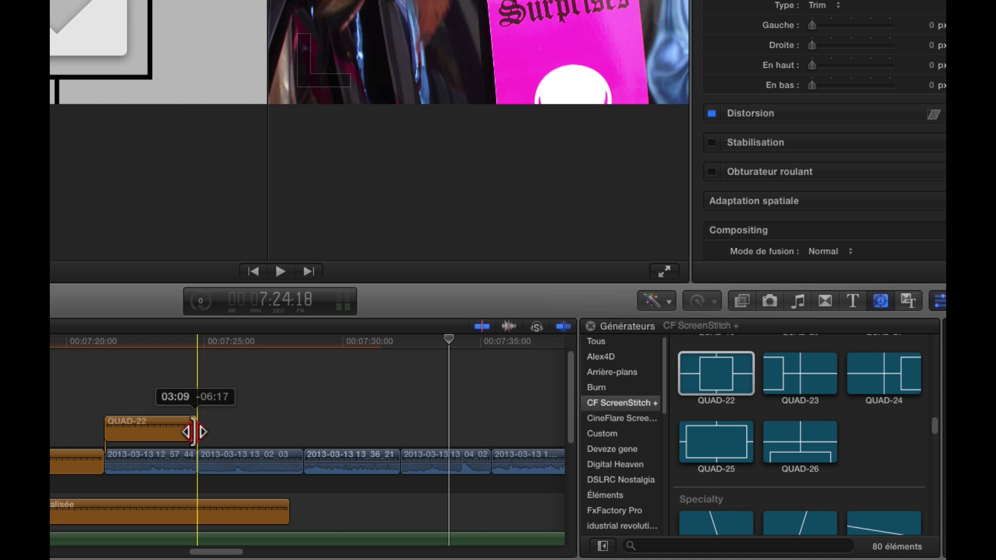
click(155, 427)
drag(252, 400, 130, 459)
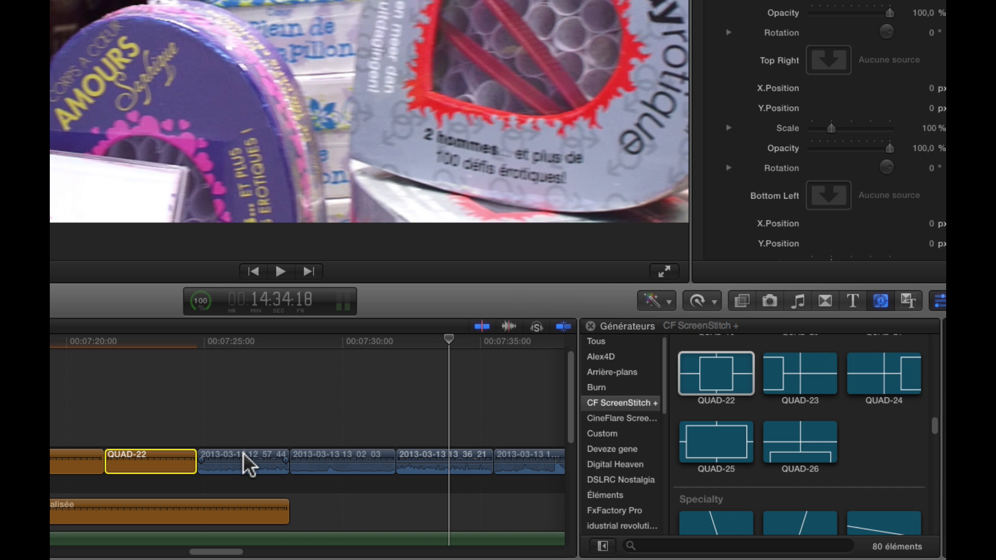
Convert each of the three clips following QUAD-22 into its own compound clip, accepting the default settings.
right_click(242, 452)
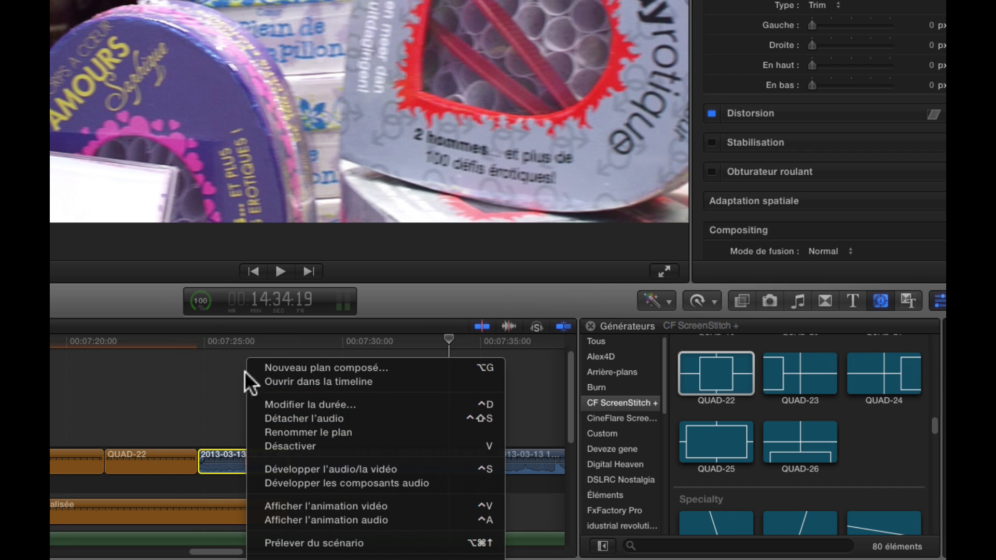
click(294, 364)
key(Return)
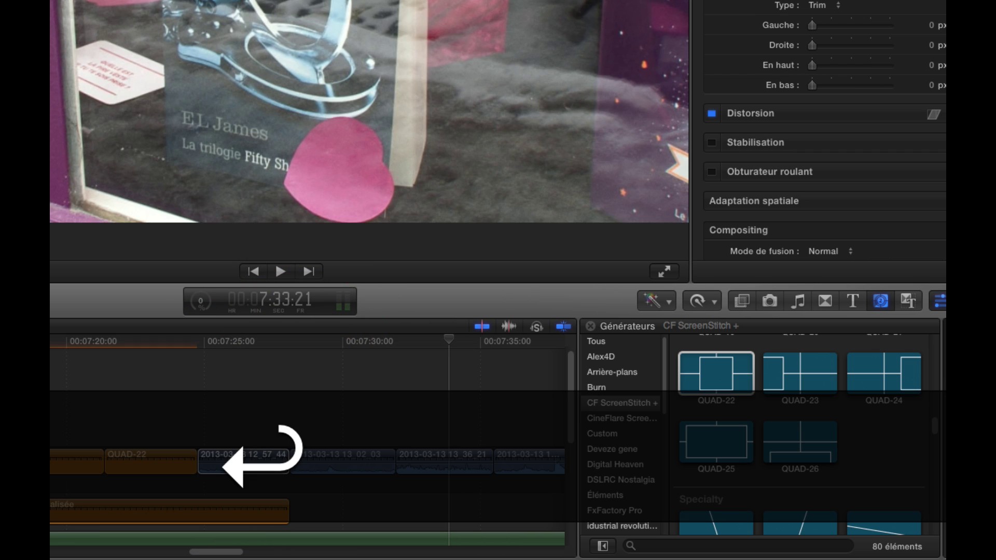
click(338, 452)
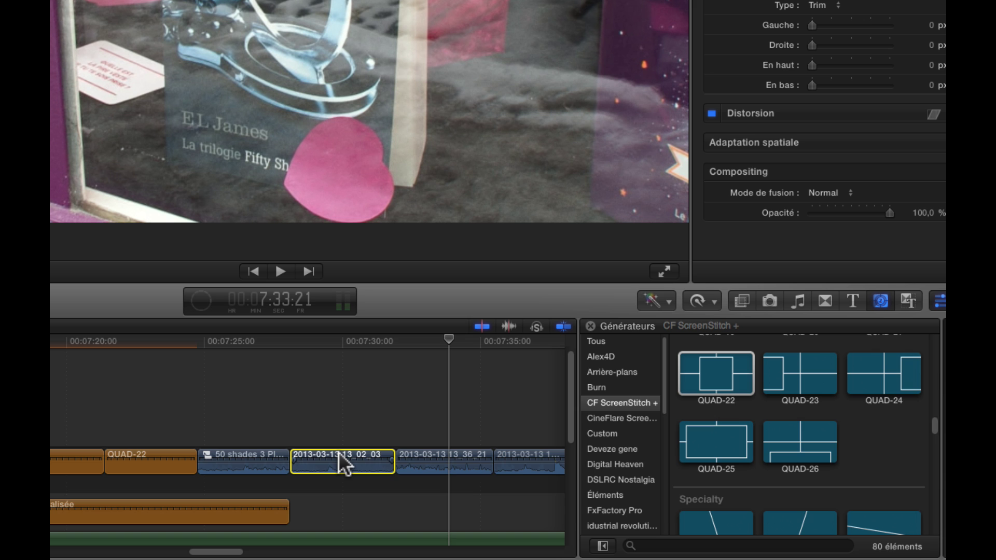
key(alt+g)
key(alt+Return)
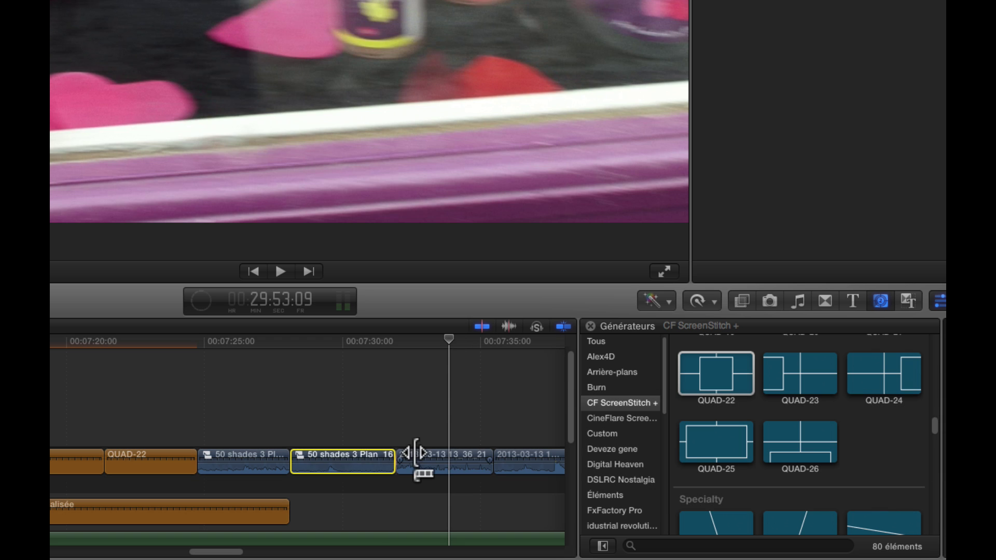
click(422, 454)
key(alt)
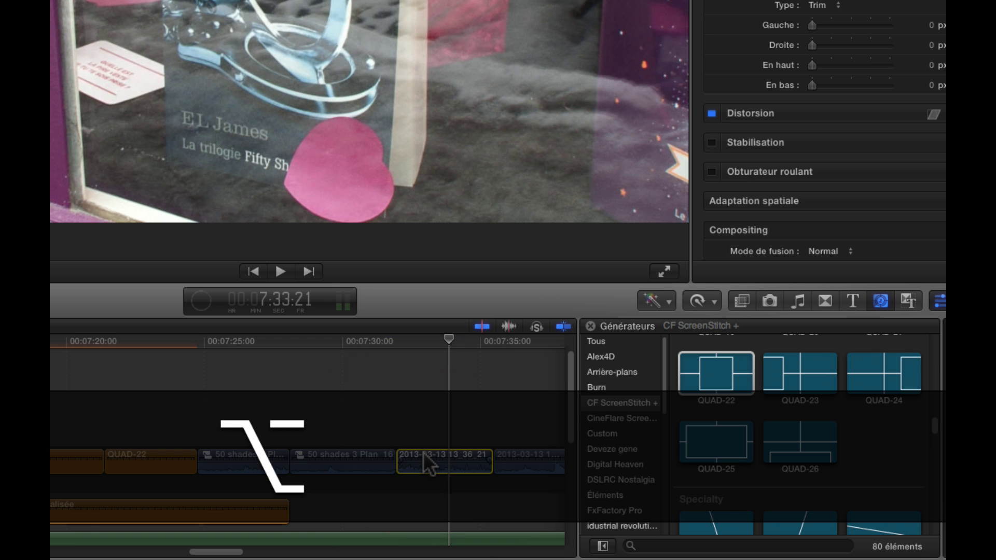
key(alt+g)
key(alt+Return)
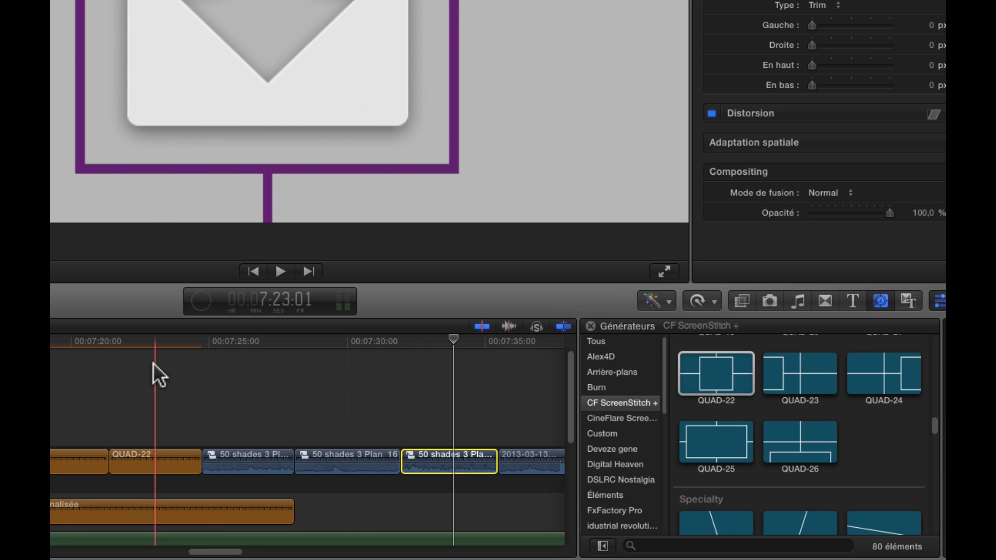
Assign the third compound clip, 50 shades 3 Plan 17, to QUAD-22's Square drop zone and apply it.
click(155, 343)
click(151, 458)
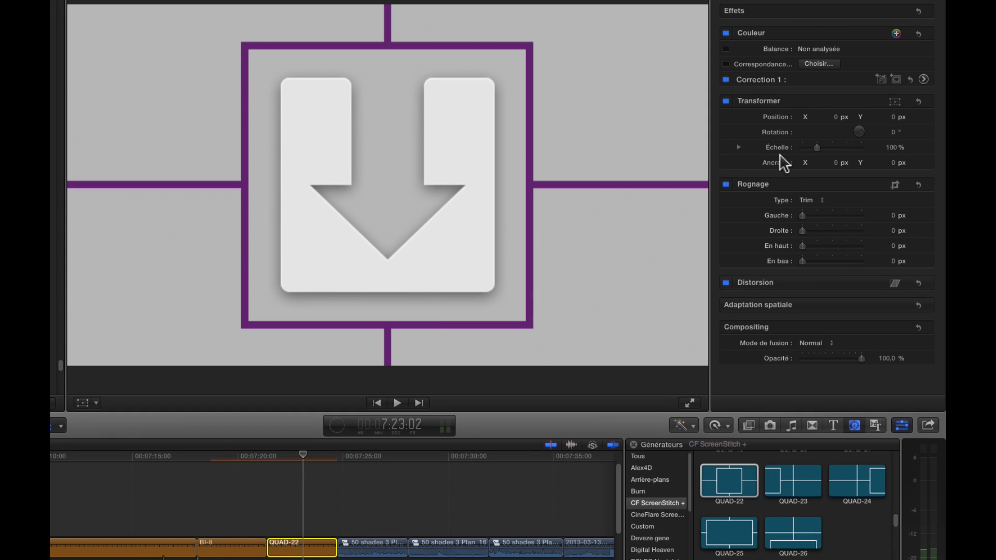
scroll(799, 151, up, 10)
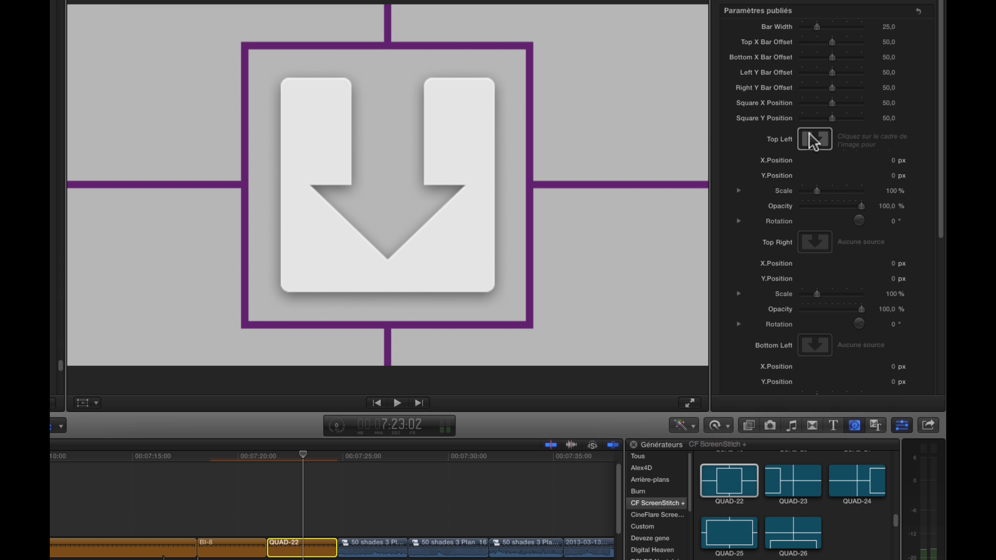
scroll(843, 187, down, 10)
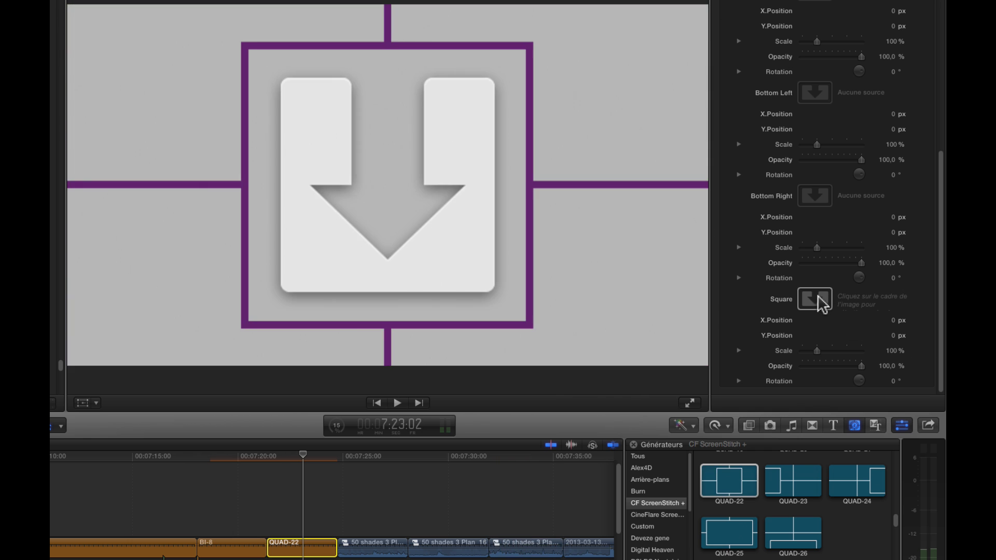
click(822, 304)
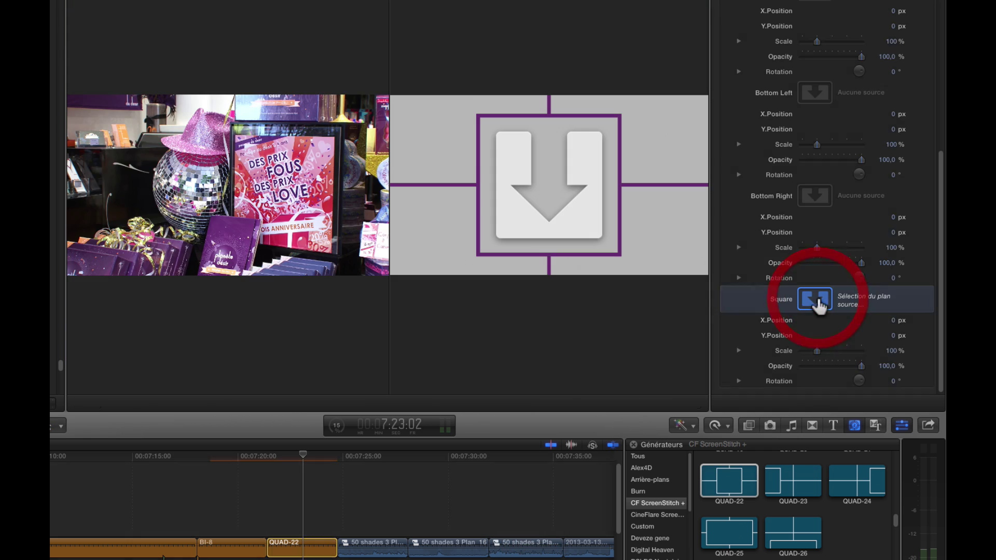
click(532, 543)
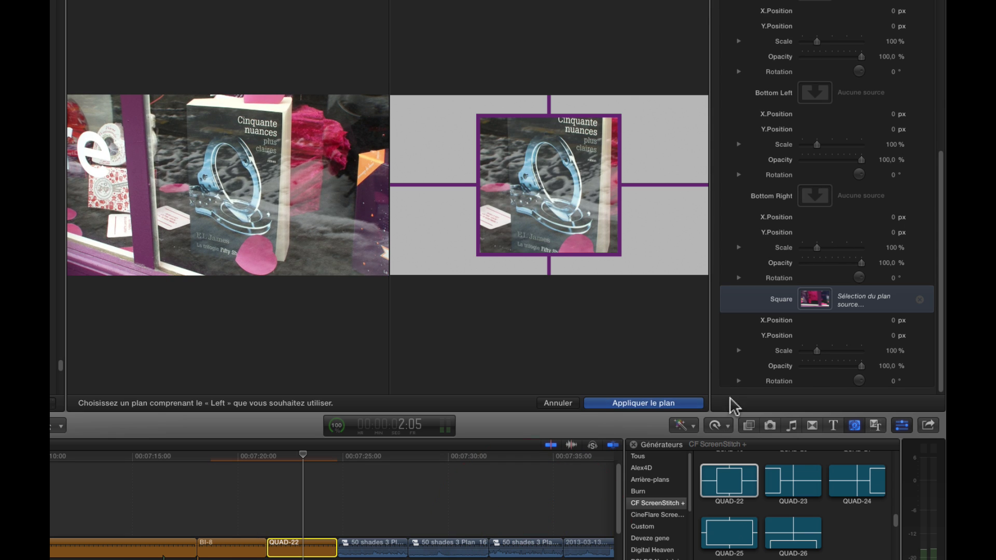
click(645, 404)
Assign the second compound clip, 50 shades 3 Plan 16, to QUAD-22's Bottom Right drop zone and apply it.
scroll(818, 272, up, 3)
click(816, 268)
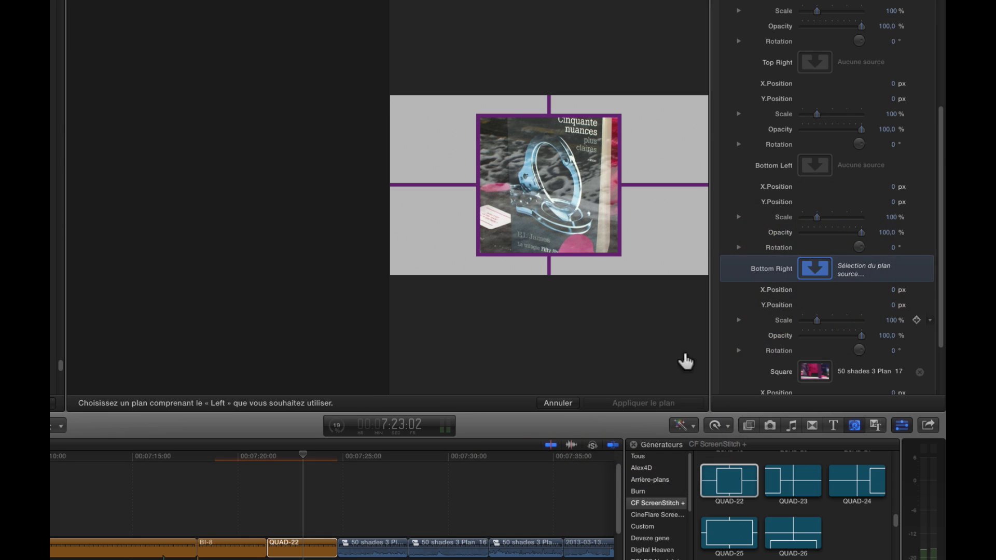
click(452, 546)
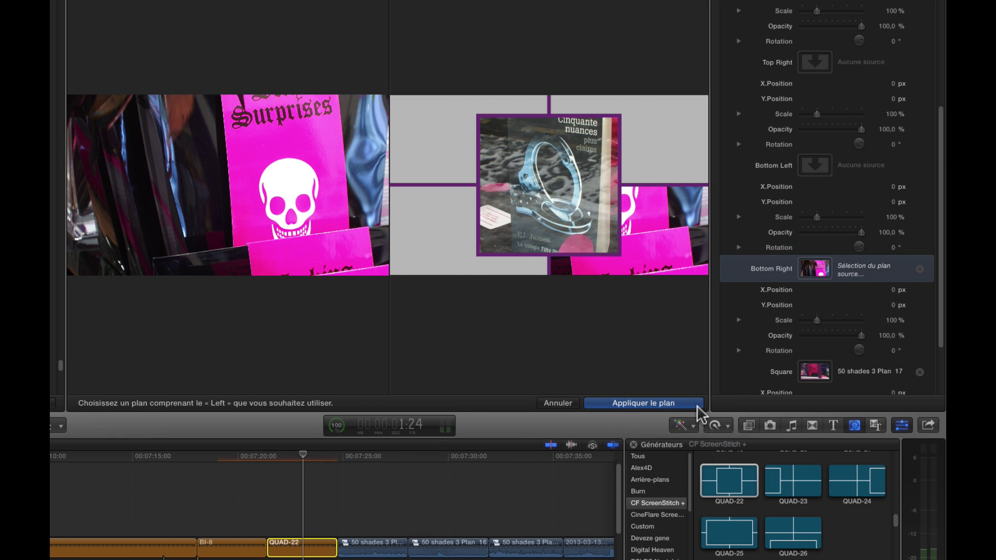
click(695, 404)
Assign the compound clip 50 shades 3 Plan 16 to QUAD-22's Top Right drop zone and 50 shades 3 Plan 15 to Bottom Left.
click(812, 63)
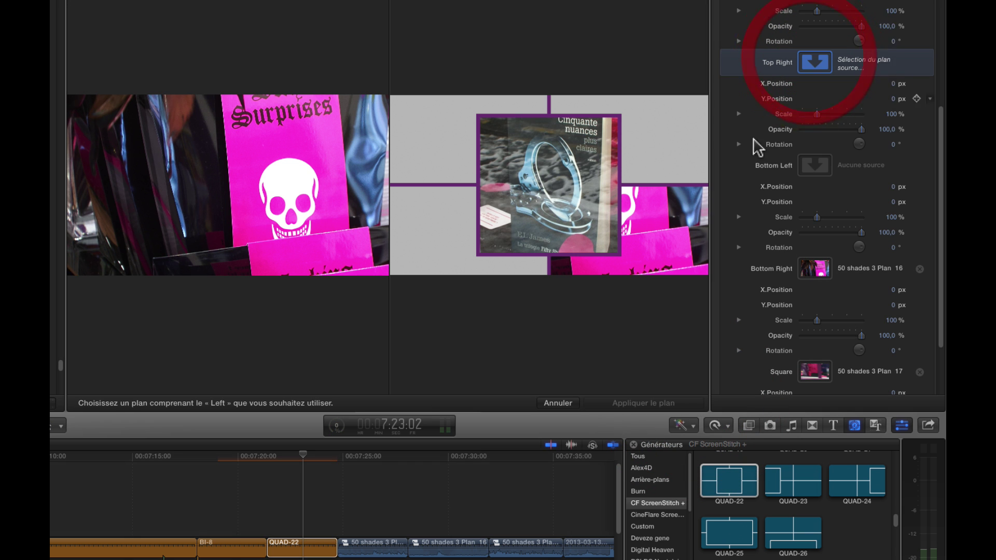
click(454, 545)
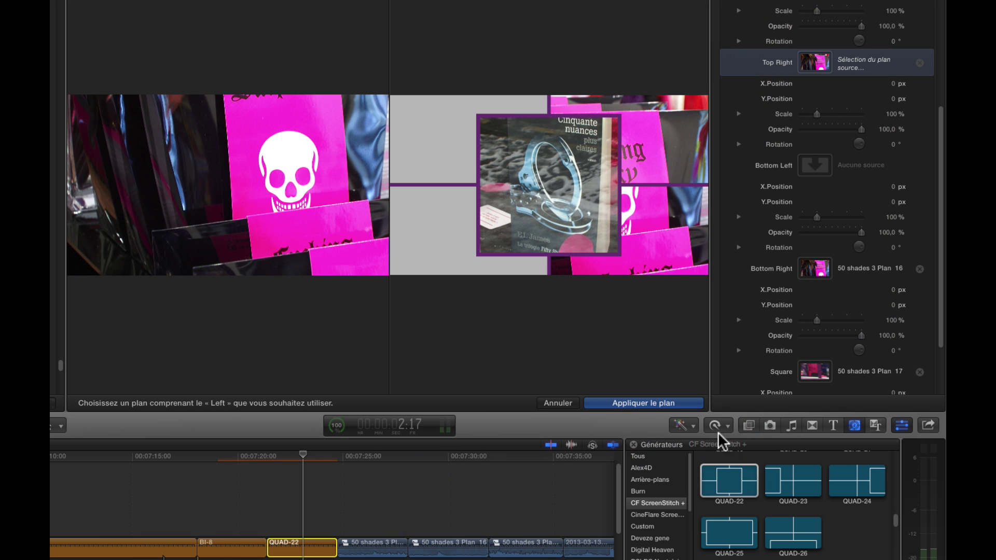
click(664, 403)
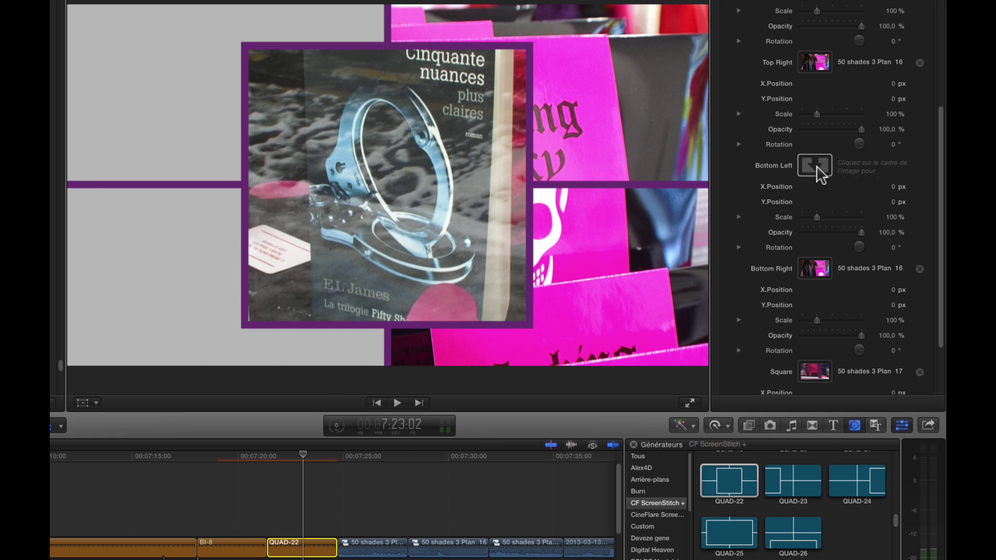
click(816, 166)
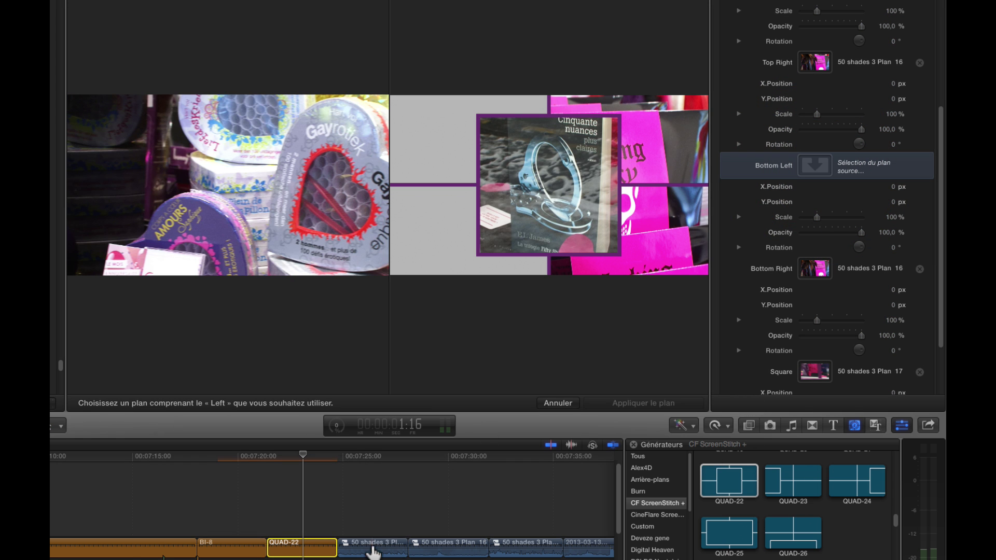
click(371, 545)
click(656, 403)
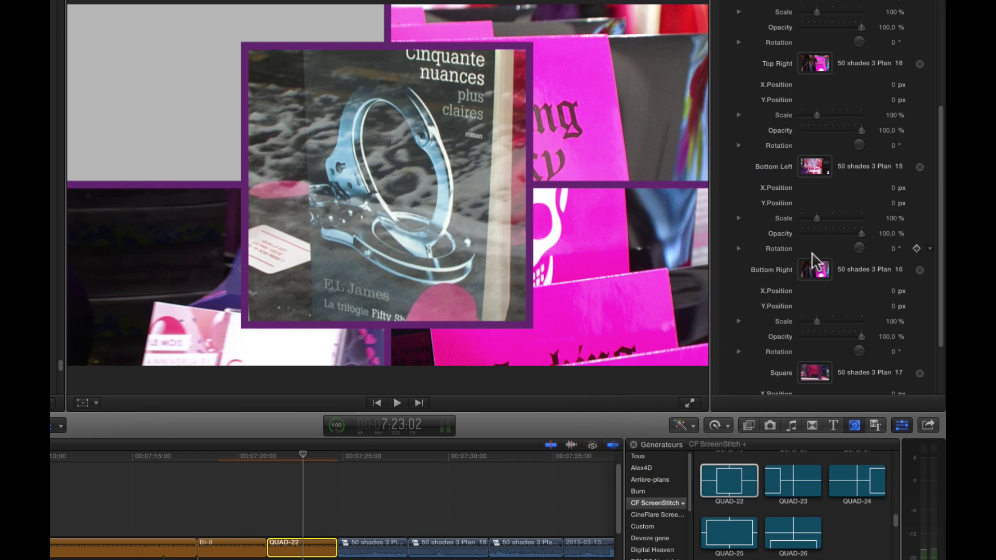
Assign 50 shades 3 Plan 15 to QUAD-22's Top Left drop zone, then re-pick its source frame and apply it.
scroll(827, 156, up, 5)
click(813, 140)
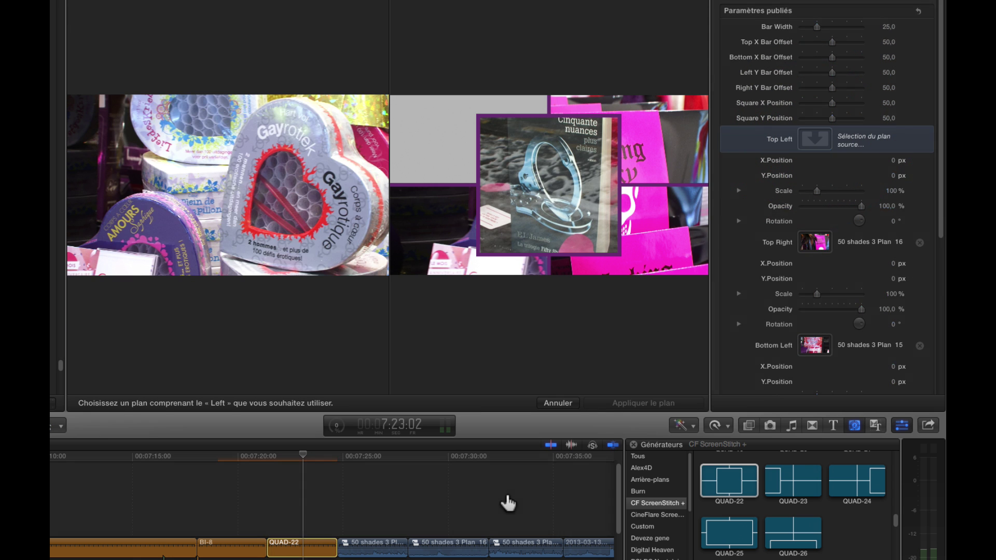
click(377, 542)
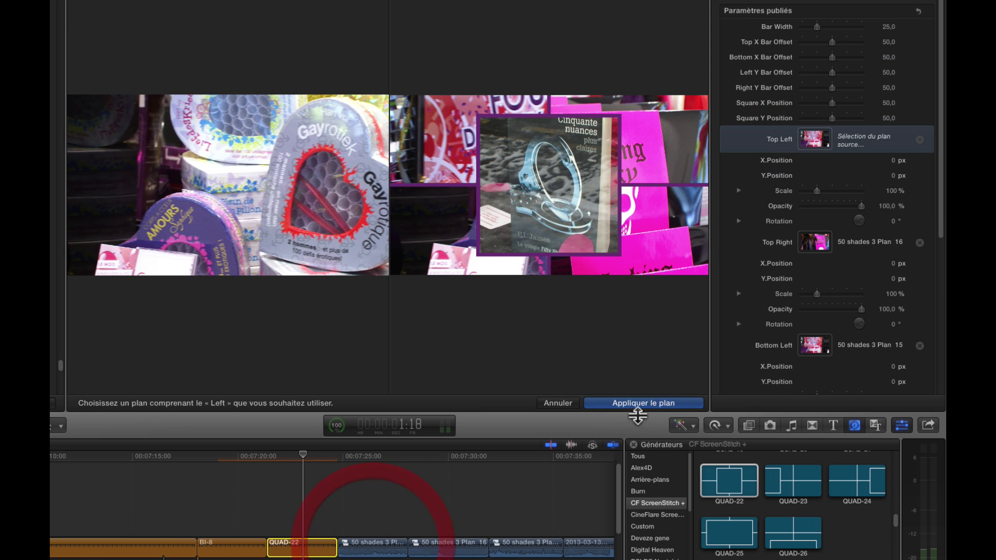
click(641, 405)
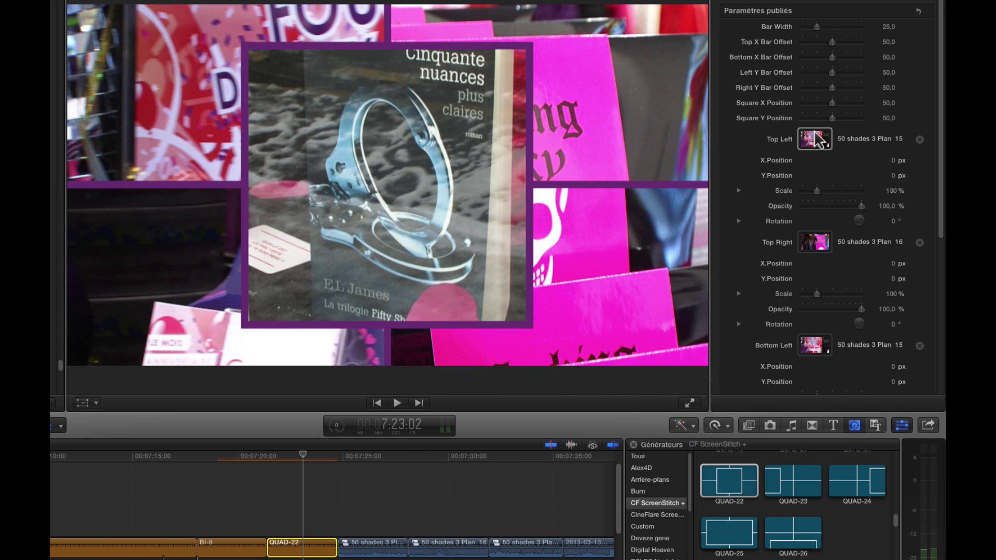
click(816, 139)
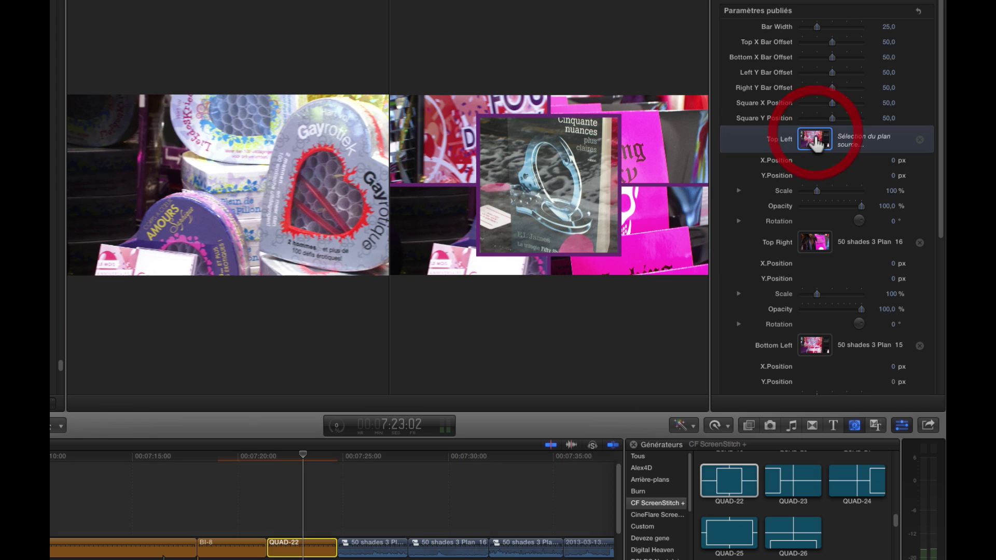
click(374, 548)
click(657, 404)
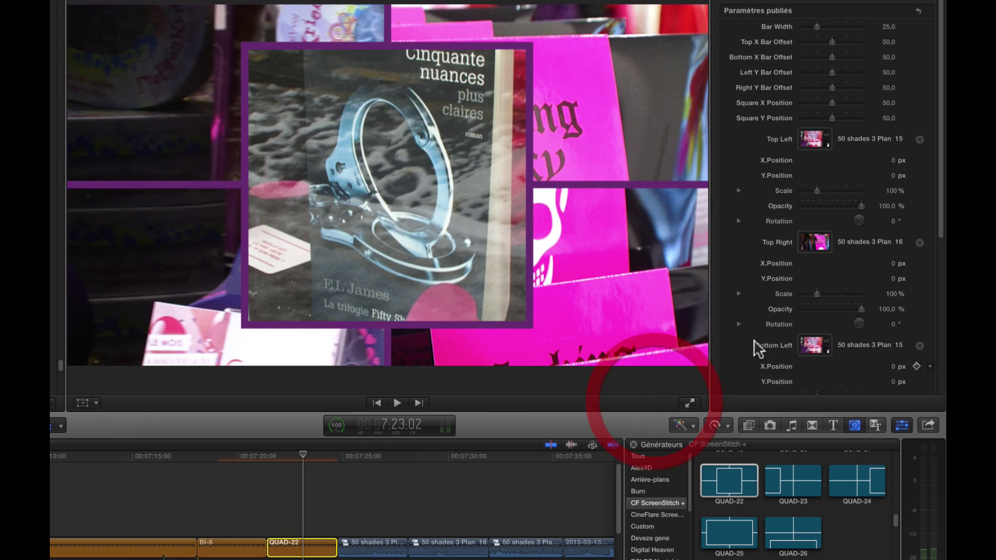
Re-pick the source frame of 50 shades 3 Plan 16 for QUAD-22's Top Right drop zone and apply it.
click(816, 244)
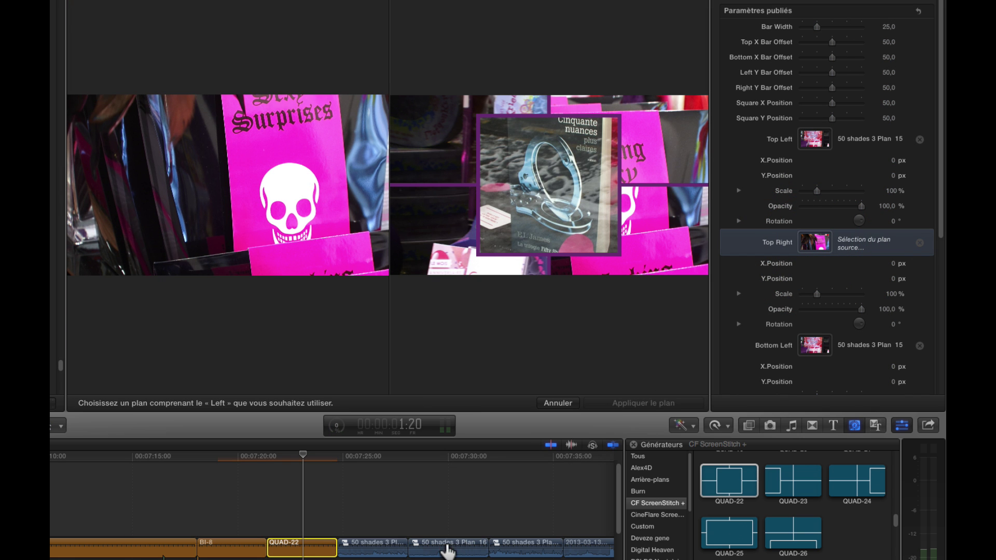
click(448, 546)
click(625, 405)
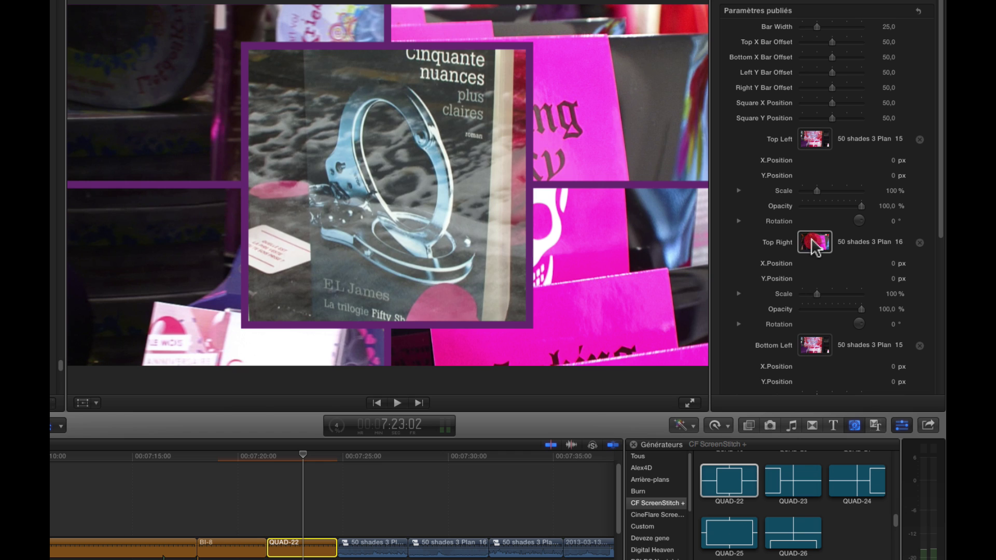
click(815, 242)
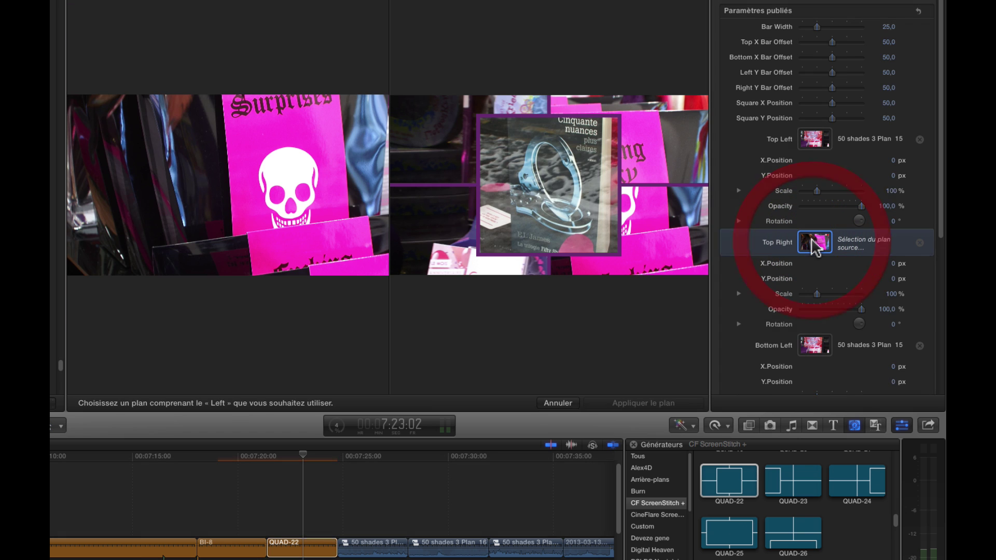
click(456, 549)
click(638, 408)
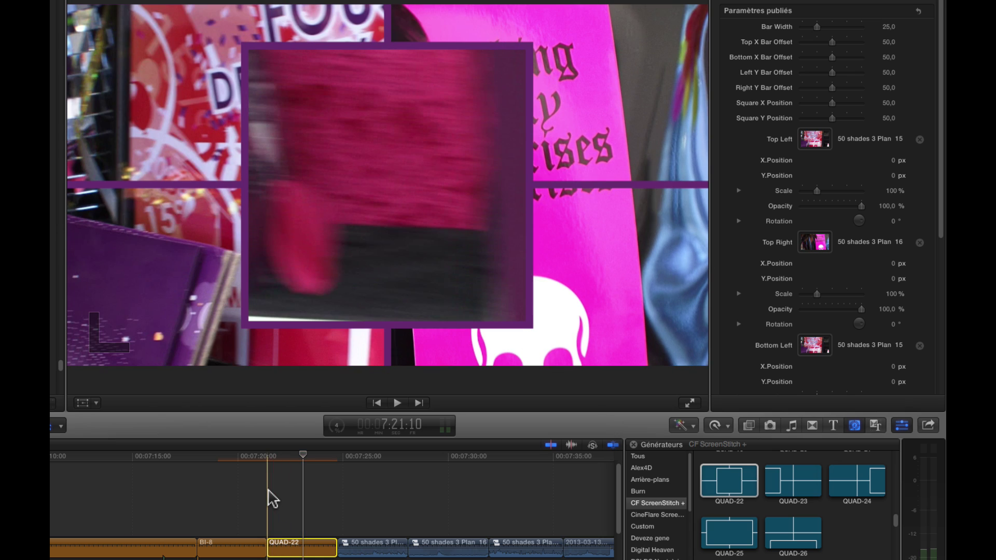
Play QUAD-22 to review the filled split screen, then return the playhead to the clip's start.
key(space)
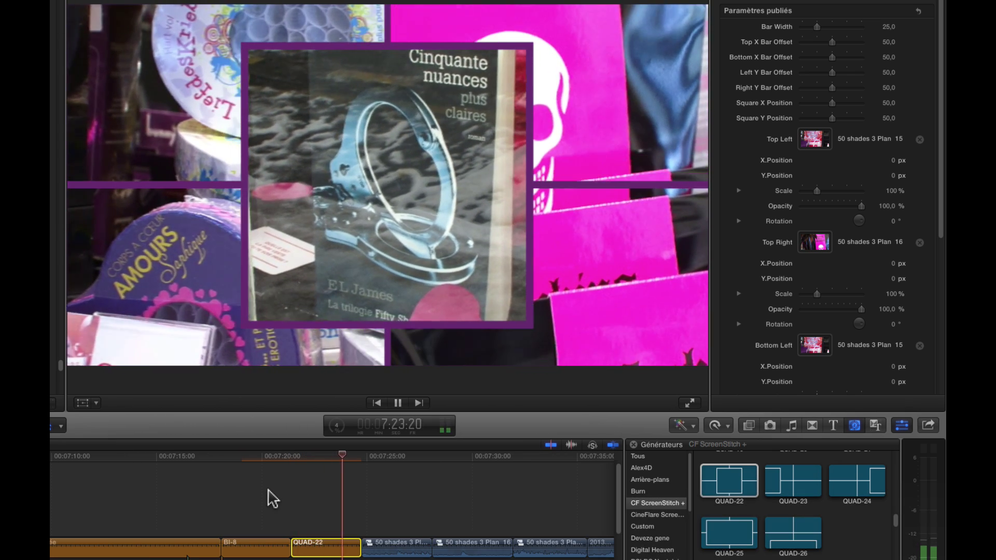
key(space)
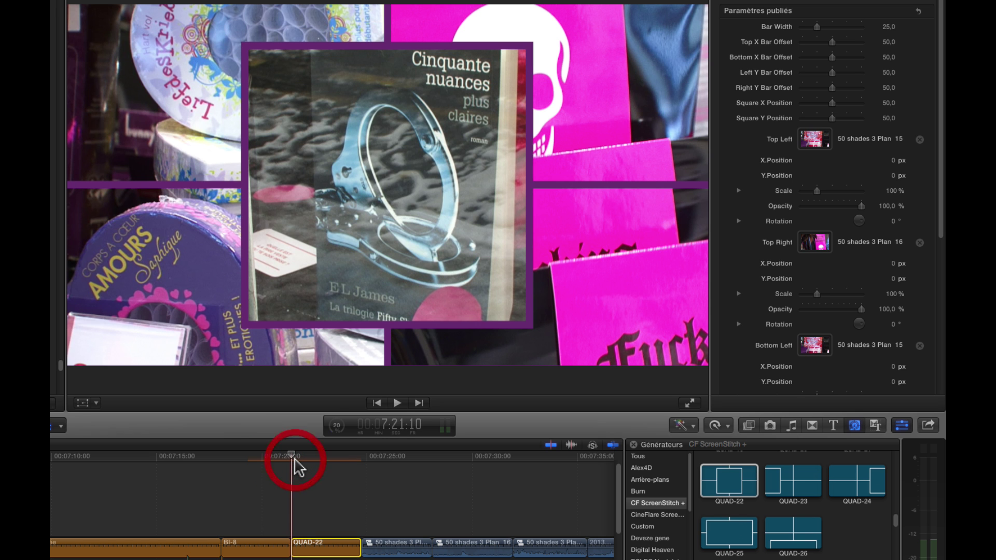
click(294, 457)
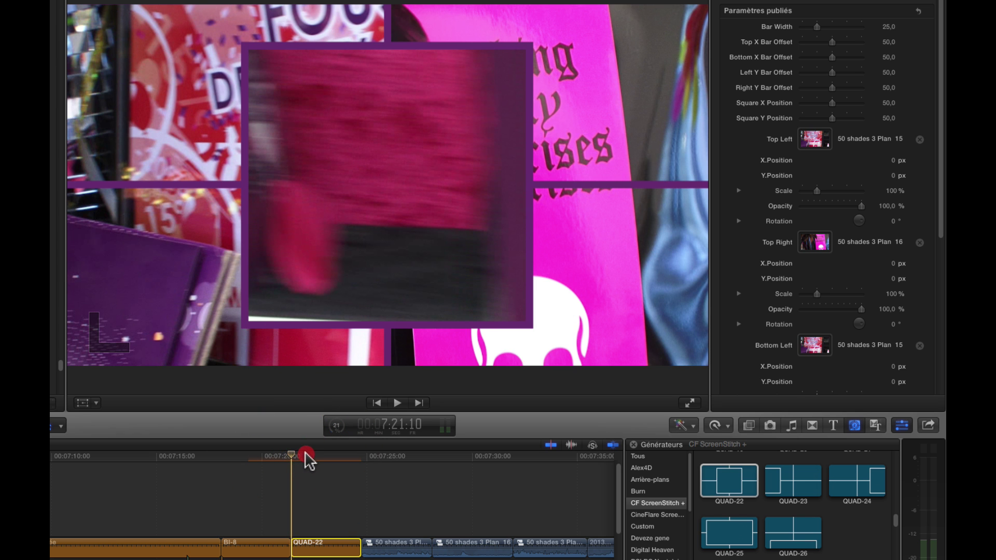
mouse_move(310, 455)
mouse_down()
mouse_move(330, 454)
mouse_move(276, 455)
mouse_move(293, 455)
mouse_up()
Play QUAD-22 up to 07:22:24 and add a keyframe there to all of its published parameters.
key(space)
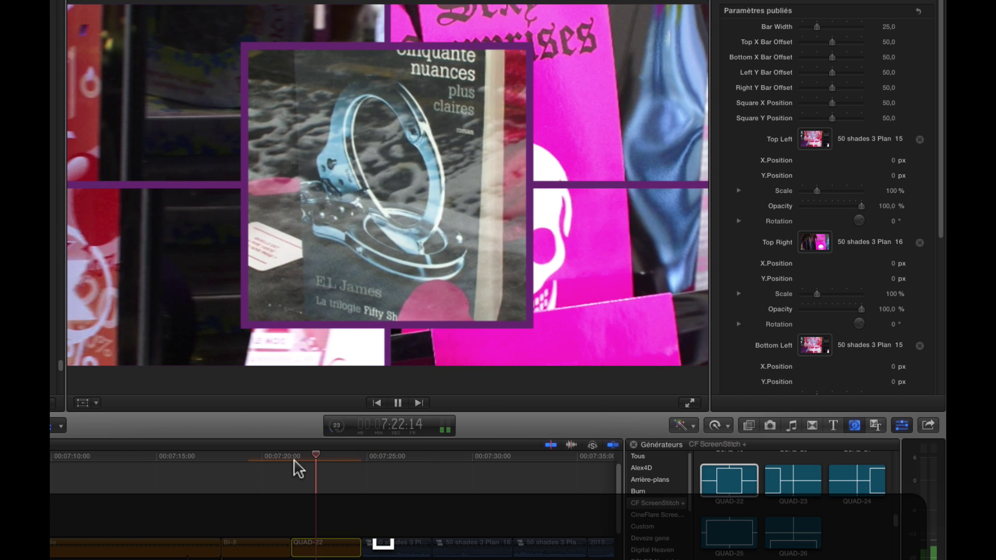
key(space)
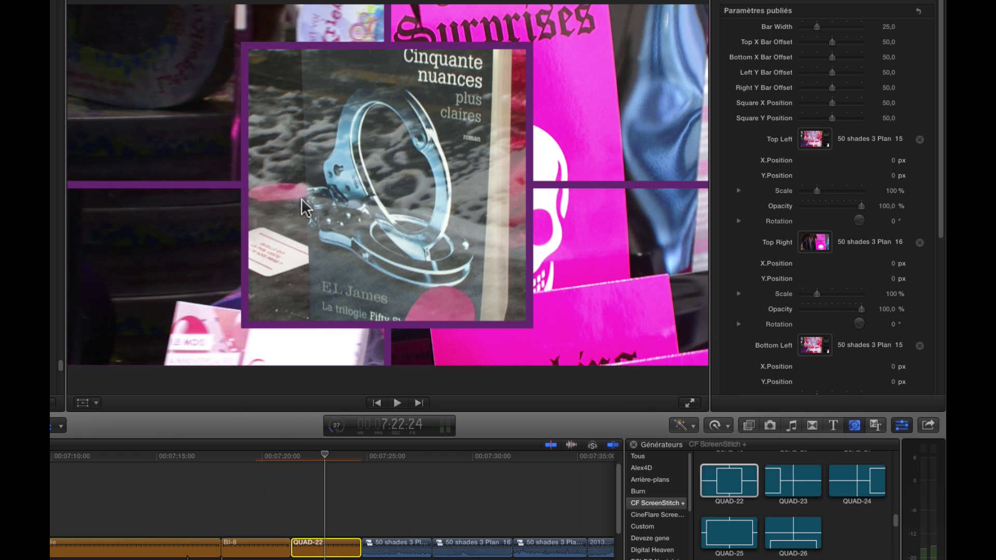
click(924, 10)
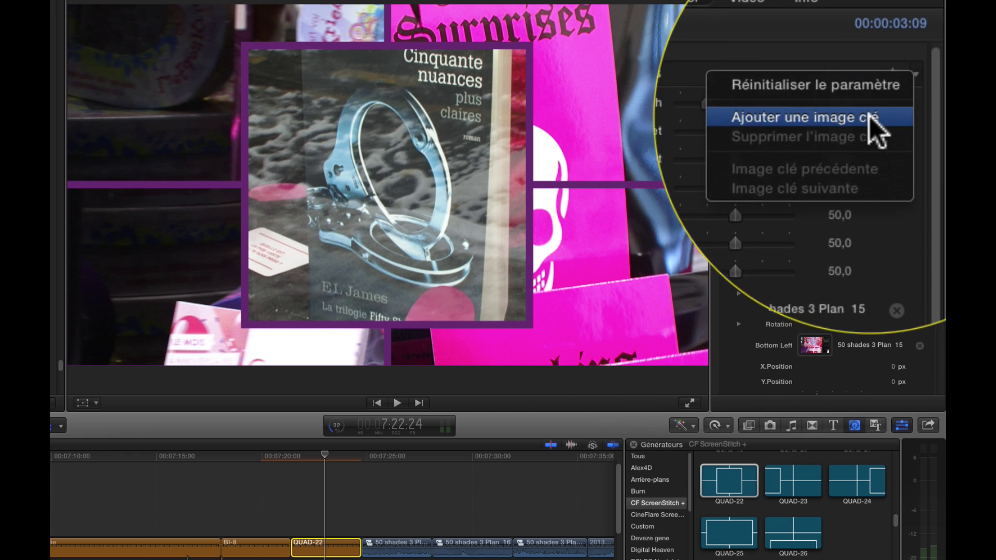
click(904, 32)
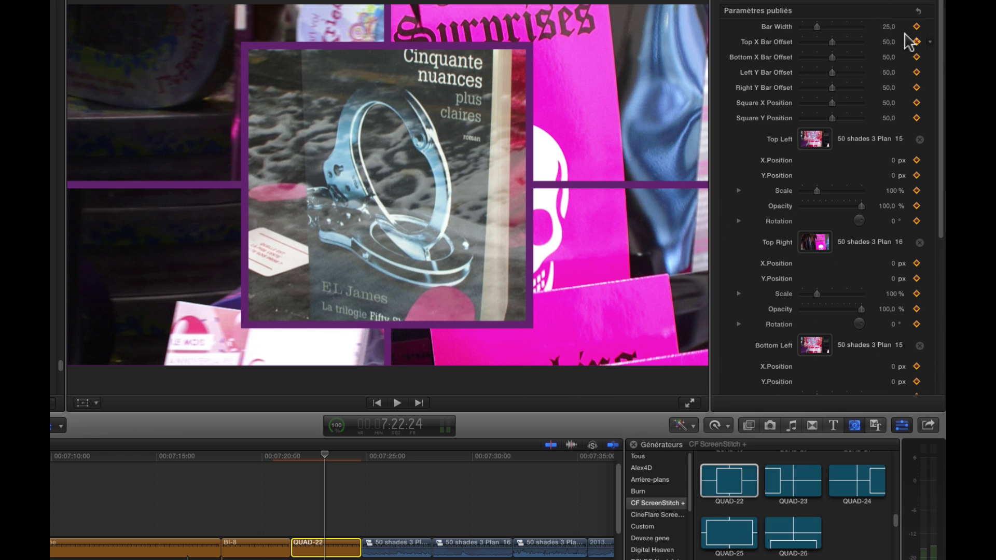
At QUAD-22's start, set the keyframed Square X Position to about 15,52 and Square Y Position to about 13,81.
click(323, 450)
drag(297, 456, 294, 456)
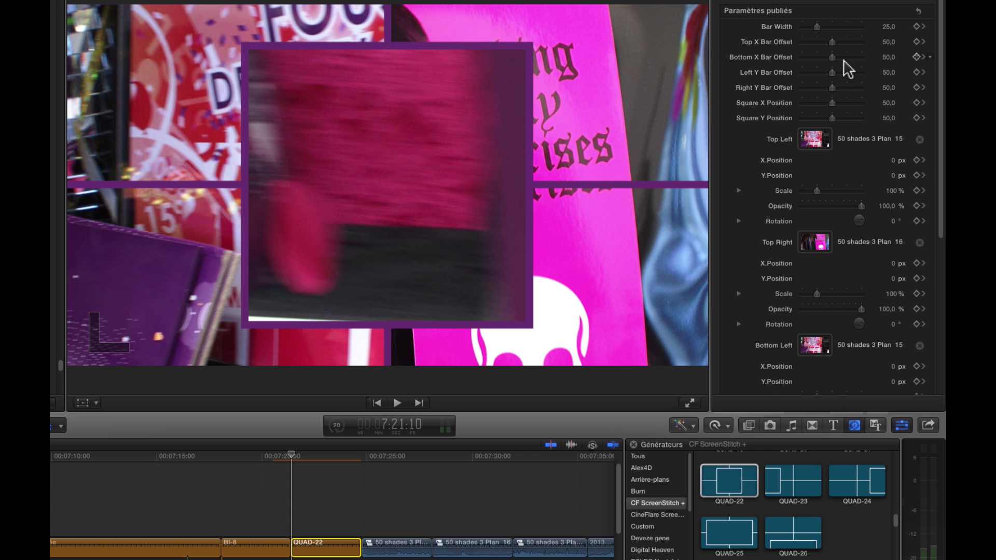
drag(830, 102, 806, 121)
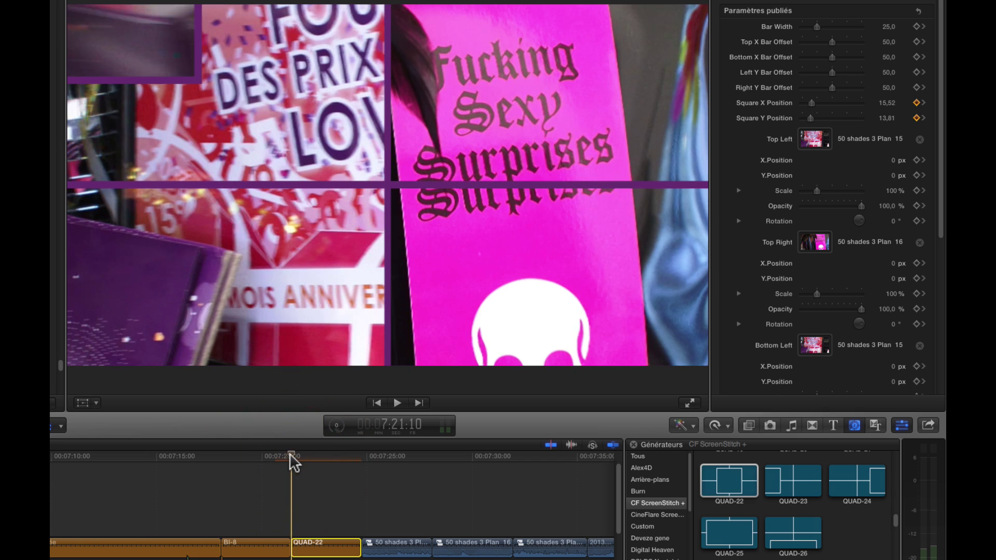
Play QUAD-22 twice from its start to review the central square's movement.
key(space)
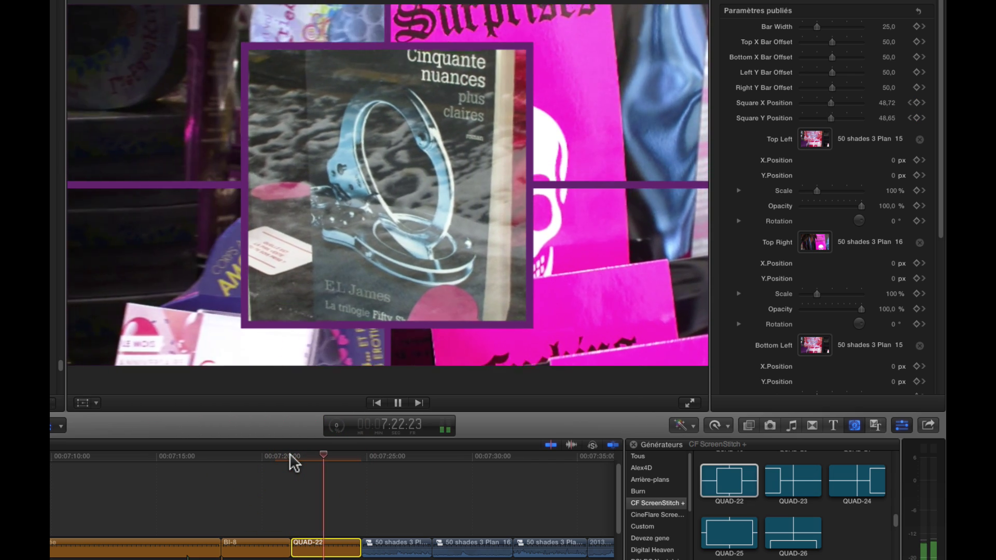
key(space)
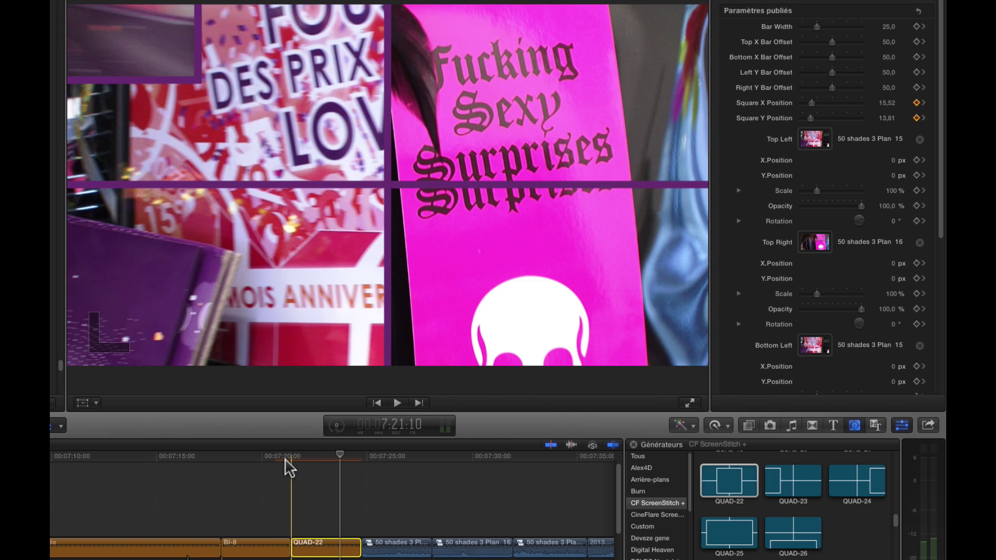
key(space)
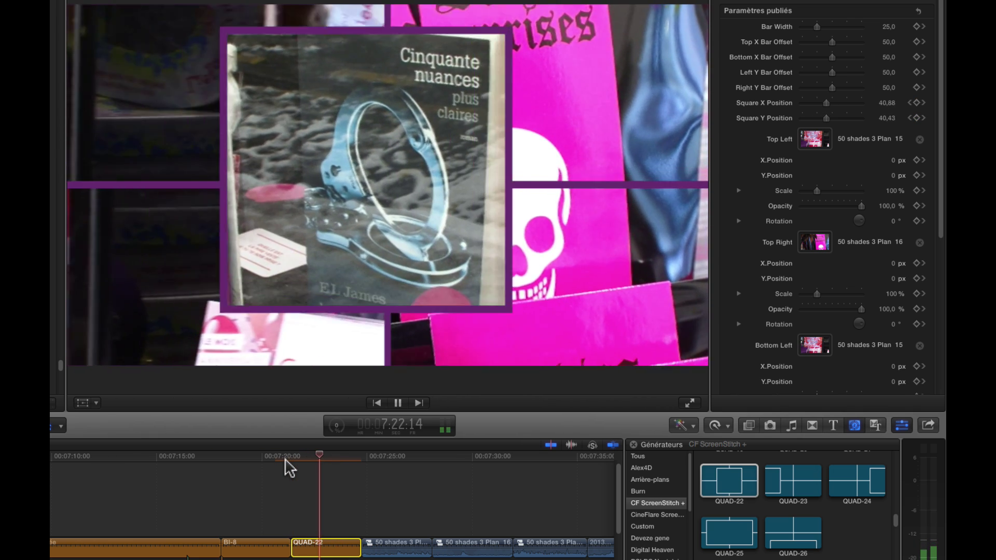
key(space)
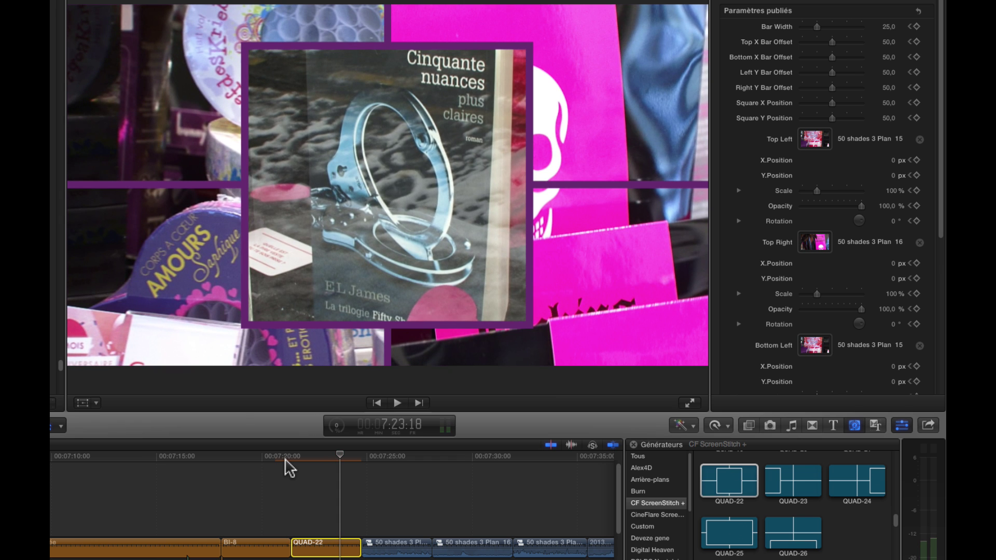
At QUAD-22's first keyframe, set Square X Position to about 13,53 and Square Y Position to 50.
click(910, 102)
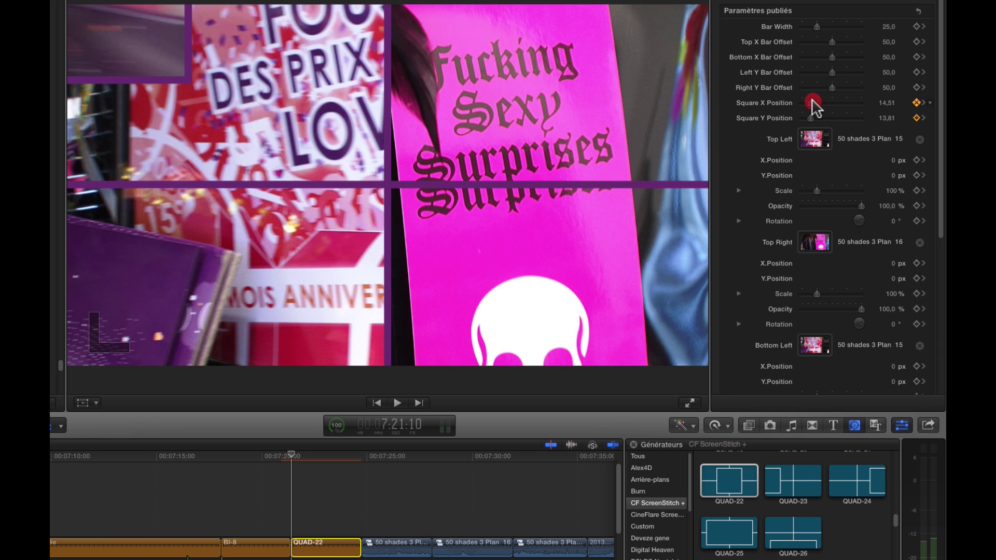
drag(817, 118, 830, 118)
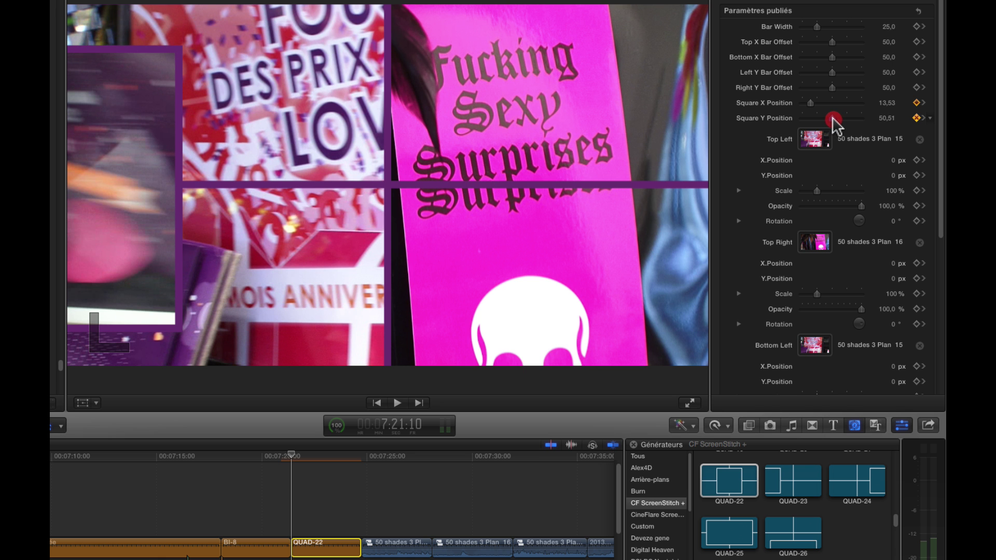
click(888, 117)
text(5)
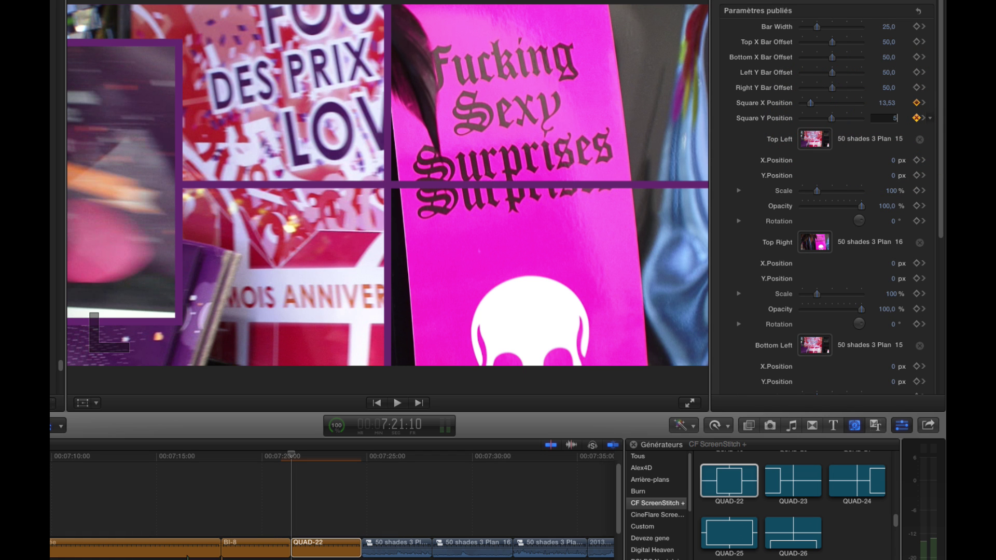
text(0)
key(Return)
Play the timeline from the start of BI-8 through QUAD-22 to review both split screens.
click(222, 467)
key(space)
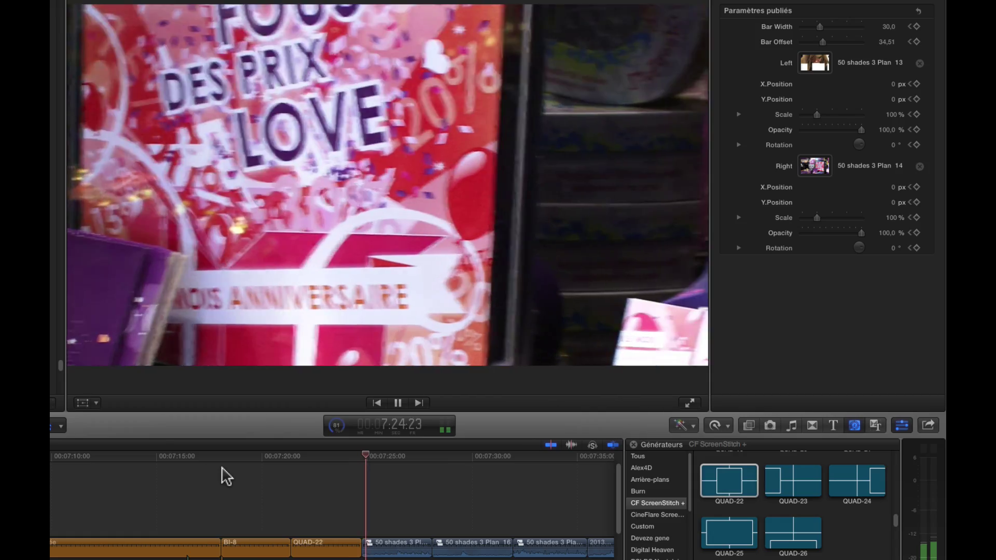
key(space)
Delete the three 50 shades 3 compound clips that follow QUAD-22 in the timeline.
scroll(467, 514, right, 5)
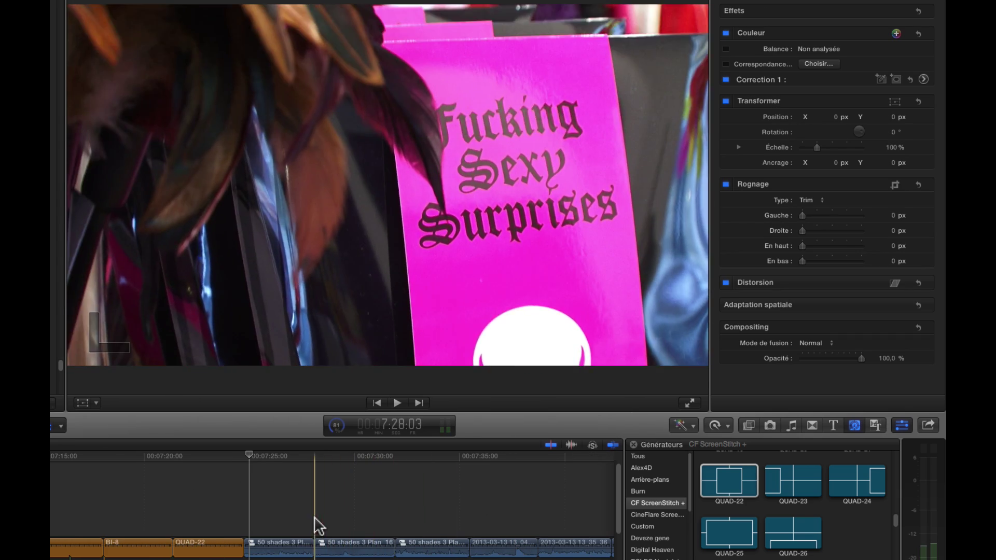
click(332, 542)
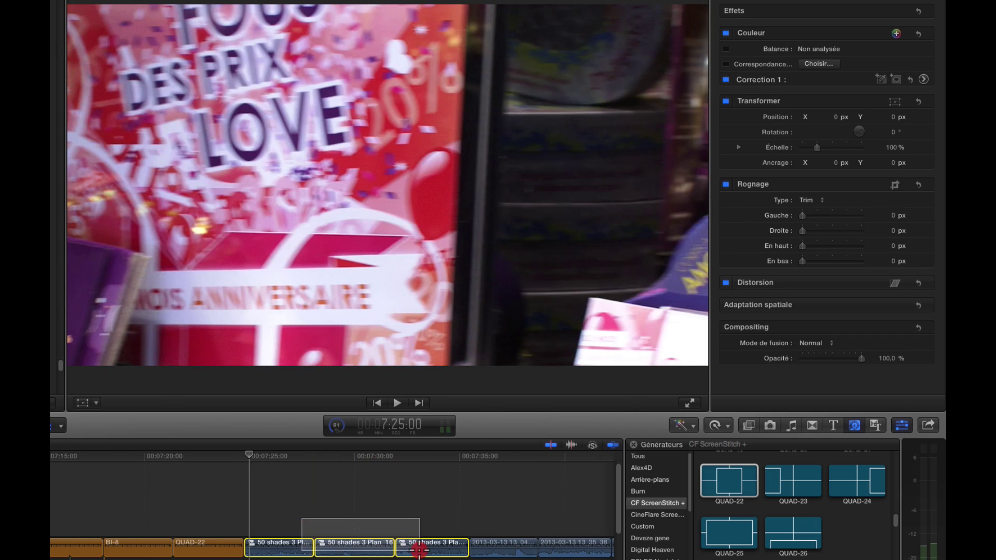
key(BackSpace)
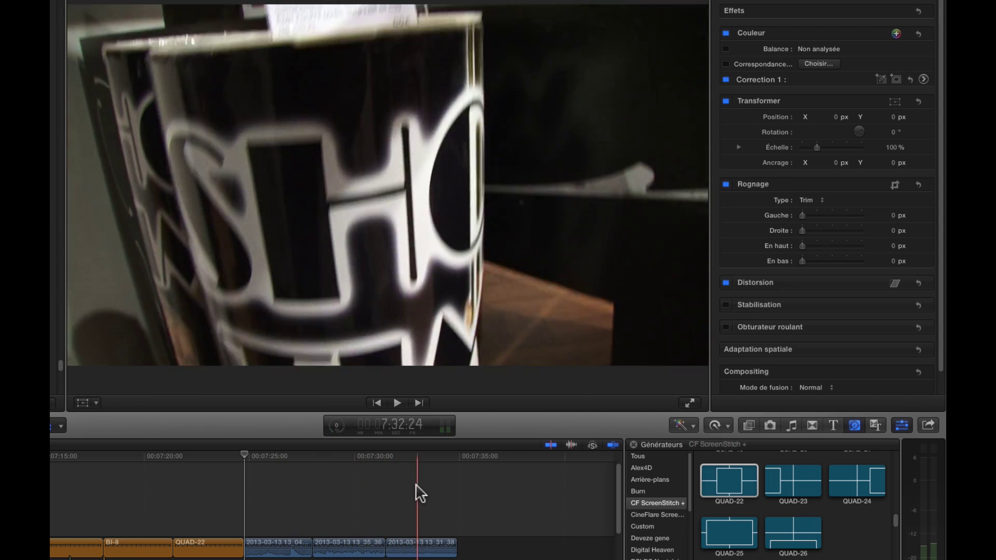
Insert the TRI-6 generator from Trisections right after QUAD-22 in the main storyline, trimmed to 3 seconds 9 frames.
scroll(753, 518, down, 10)
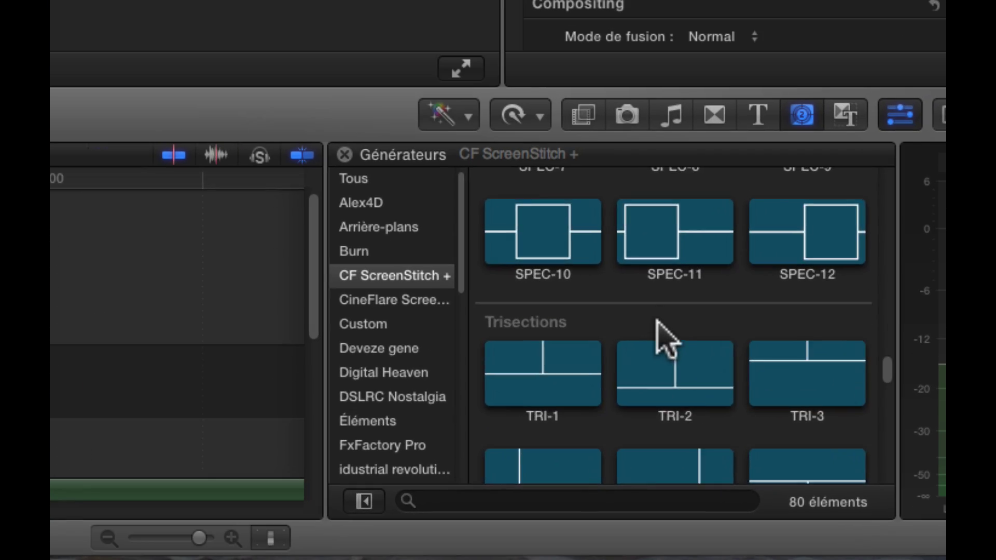
scroll(665, 340, down, 10)
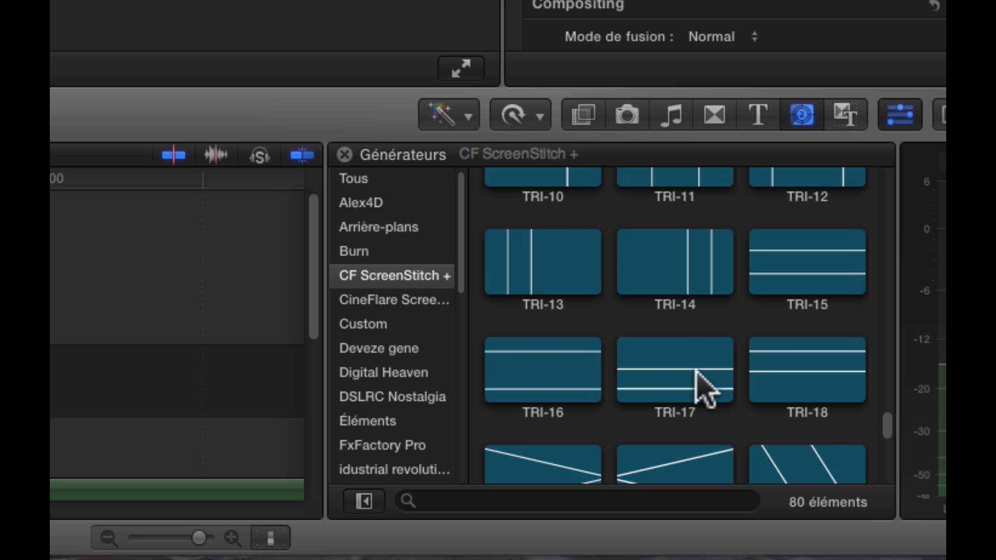
scroll(701, 387, down, 5)
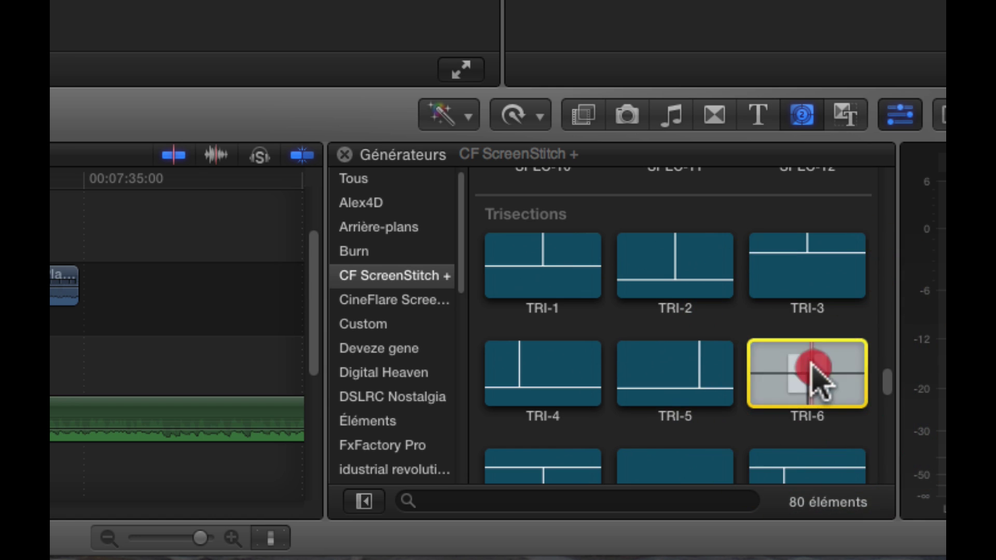
drag(812, 366, 306, 490)
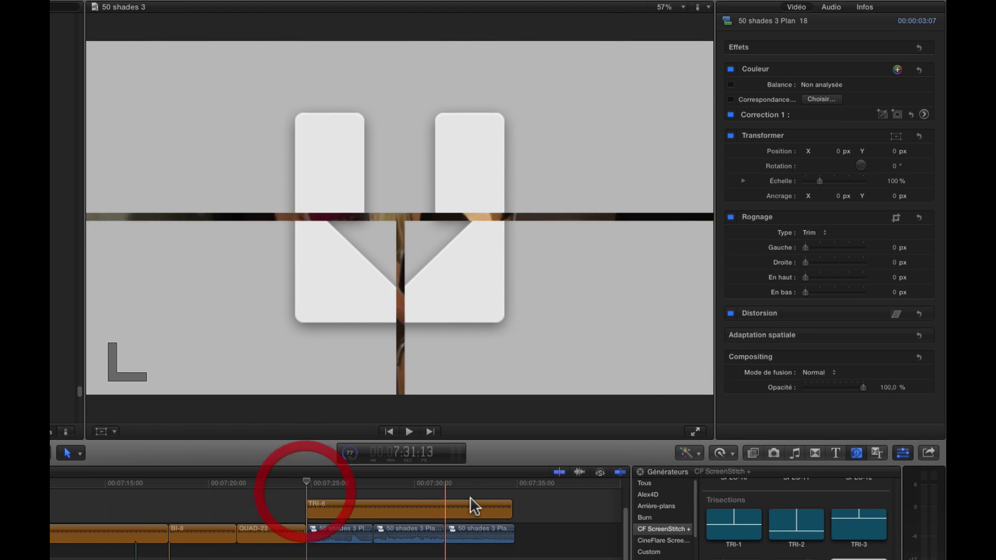
drag(508, 509, 345, 536)
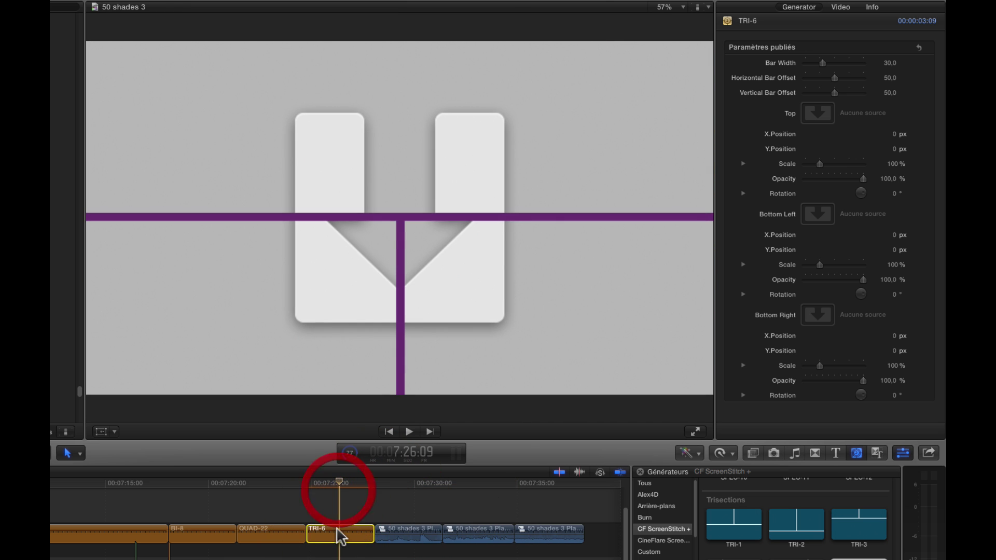
click(340, 536)
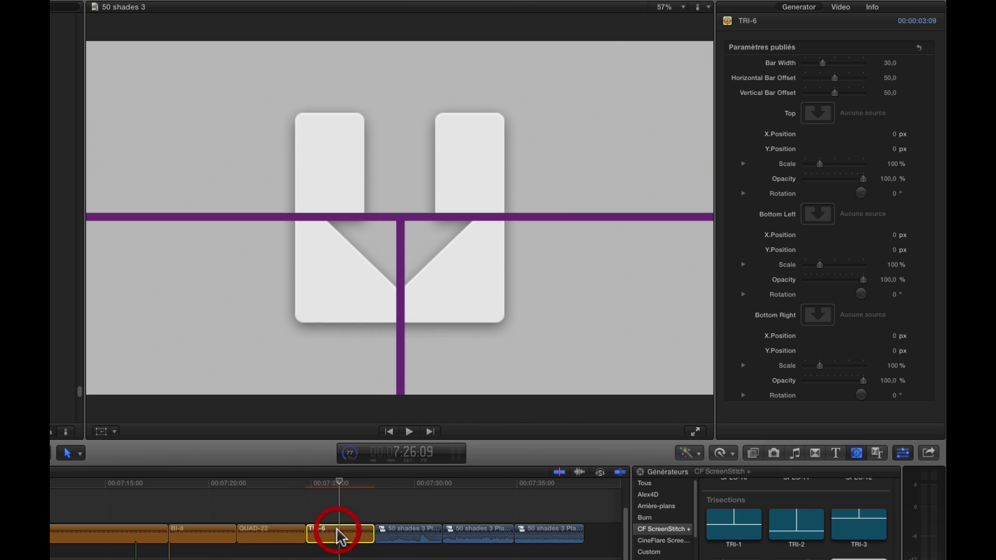
Assign 50 shades 3 Plan 18 to TRI-6's Top source, Plan 19 to Bottom Left and Plan 20 to Bottom Right.
click(818, 114)
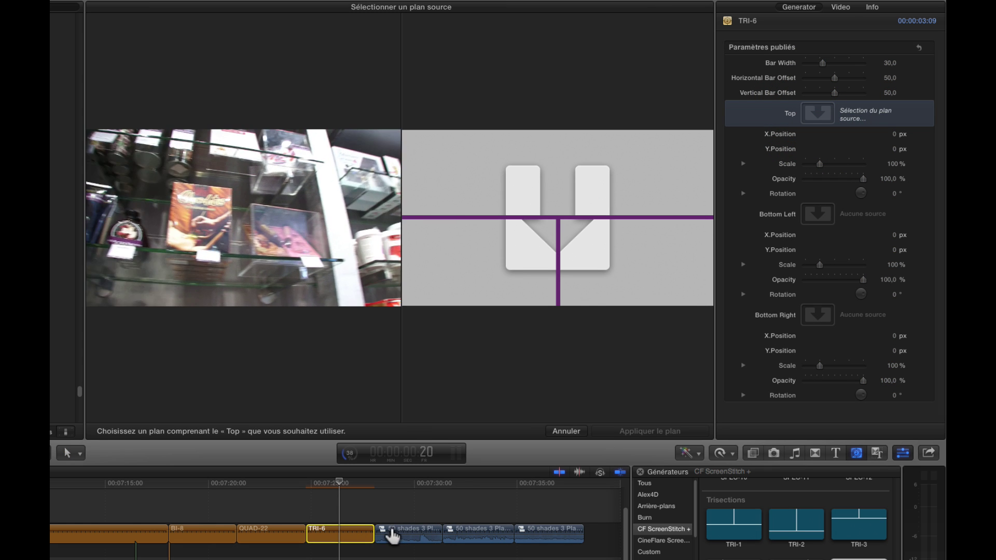
click(409, 535)
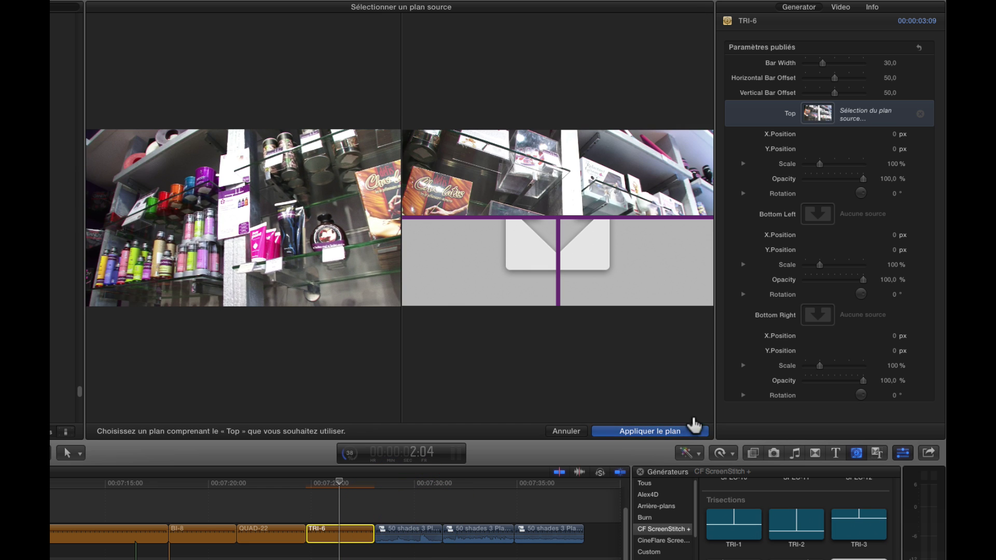
click(655, 432)
click(817, 214)
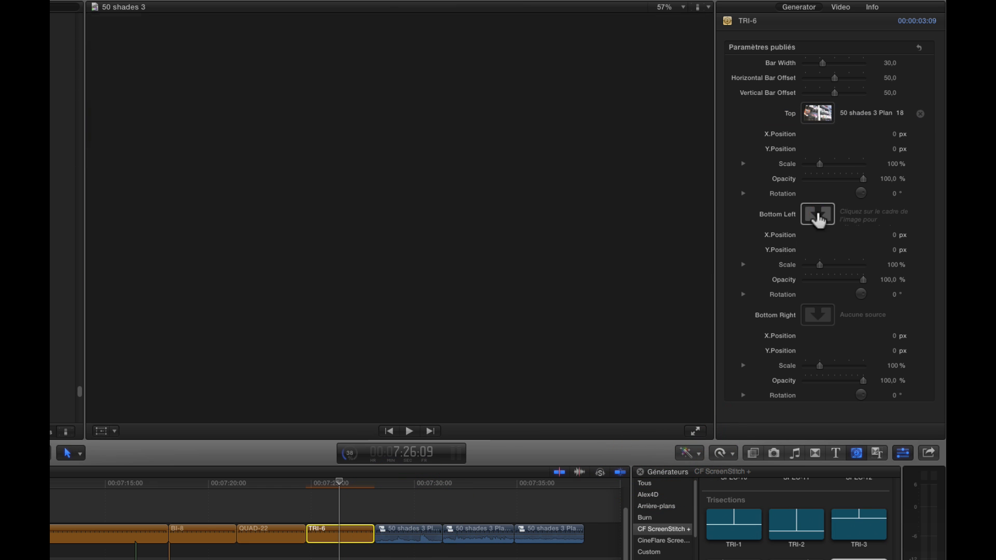
click(459, 535)
click(640, 432)
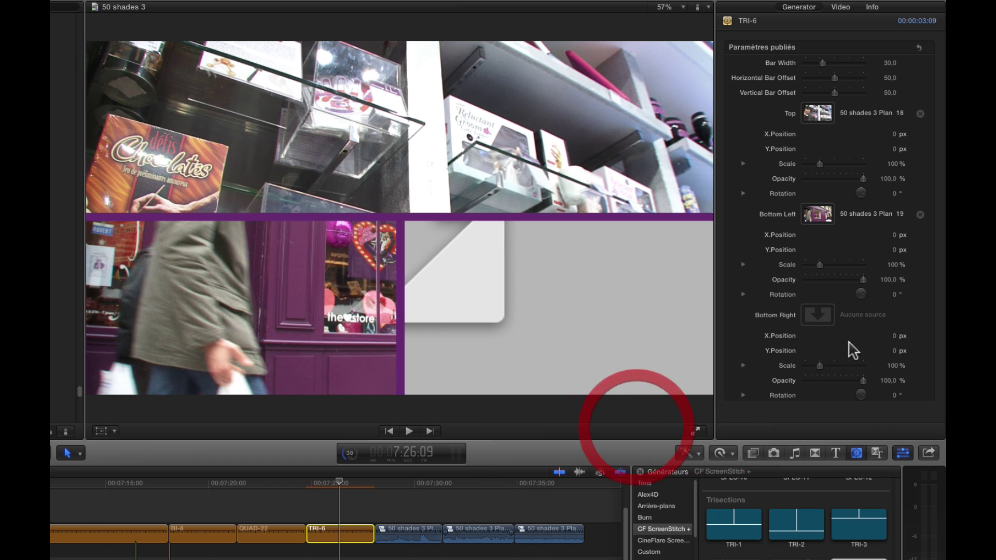
click(827, 322)
click(554, 536)
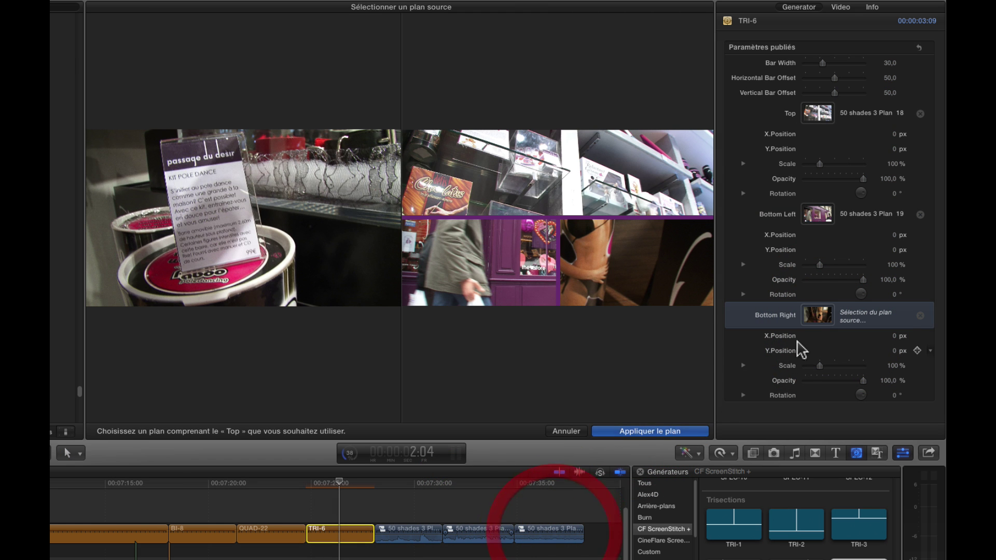
click(658, 434)
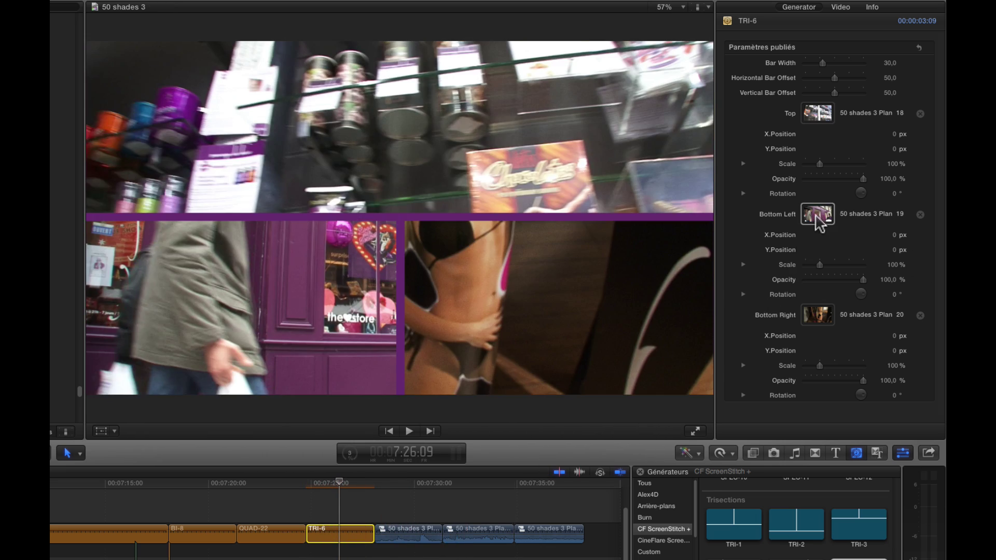
Reselect later starting moments for TRI-6's sources, at about 2:01 for Bottom Left and 1:23 for Bottom Right.
click(818, 214)
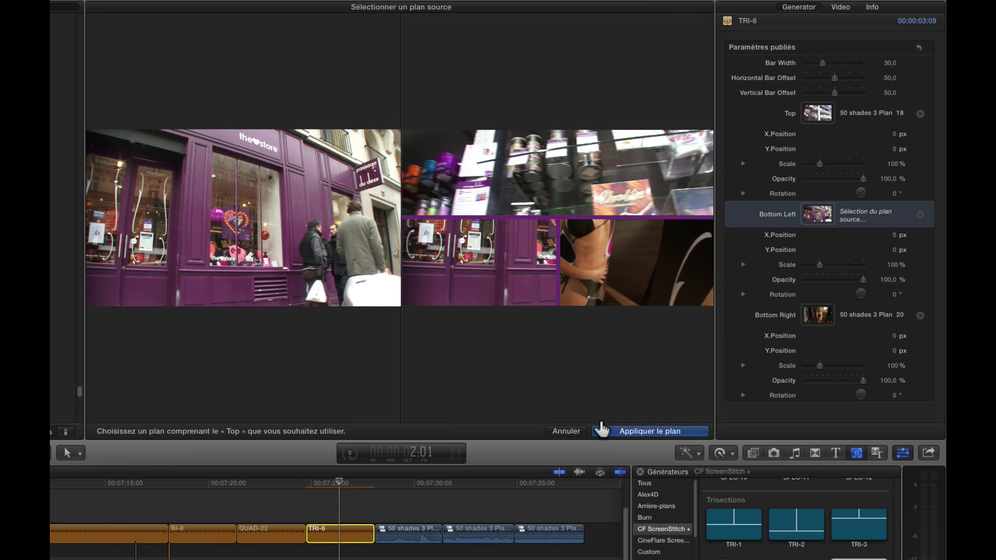
click(606, 433)
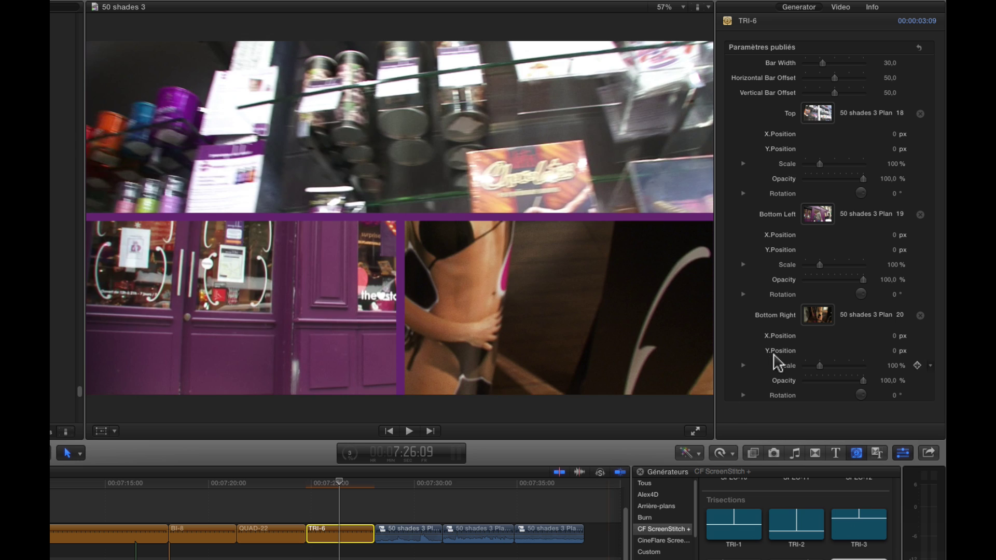
click(817, 315)
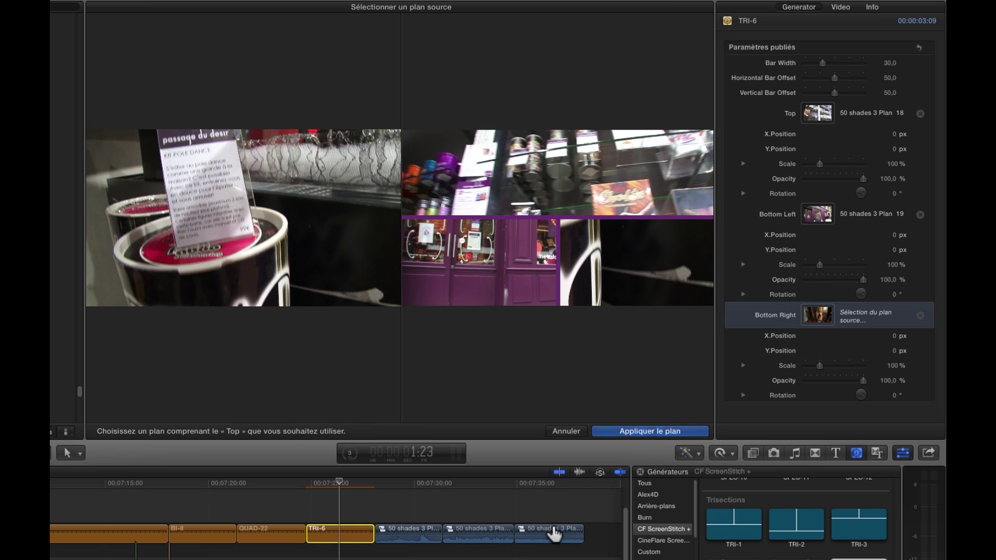
click(617, 432)
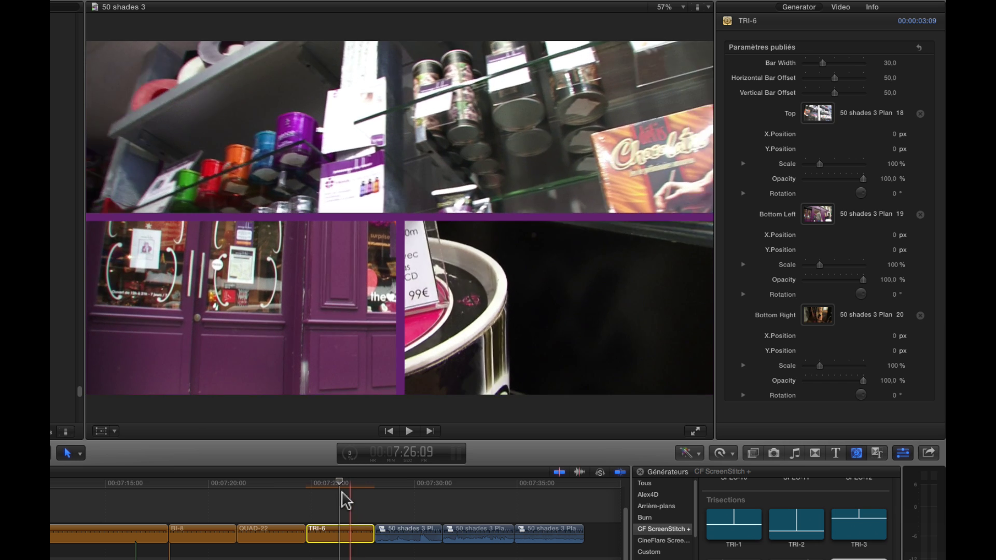
Set TRI-6's Top Y.Position to 349 px, and Bottom Left to 58% scale at X -499 px, Y -225 px.
click(341, 494)
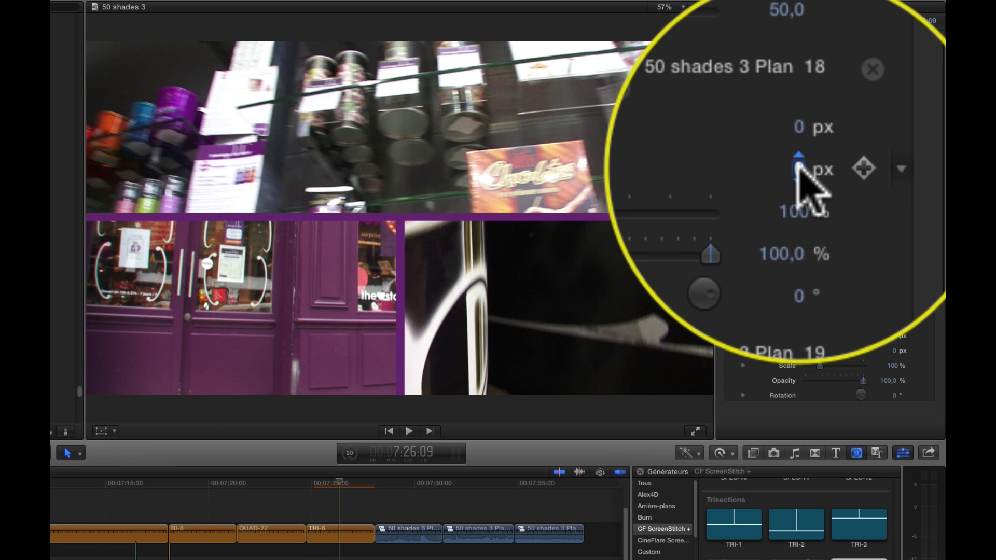
drag(794, 165, 794, 47)
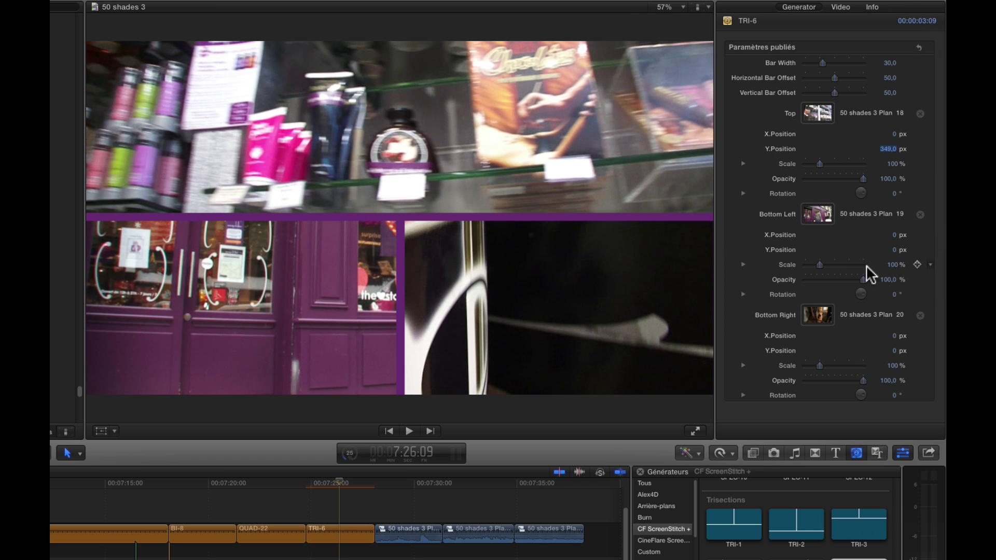
drag(820, 263, 705, 233)
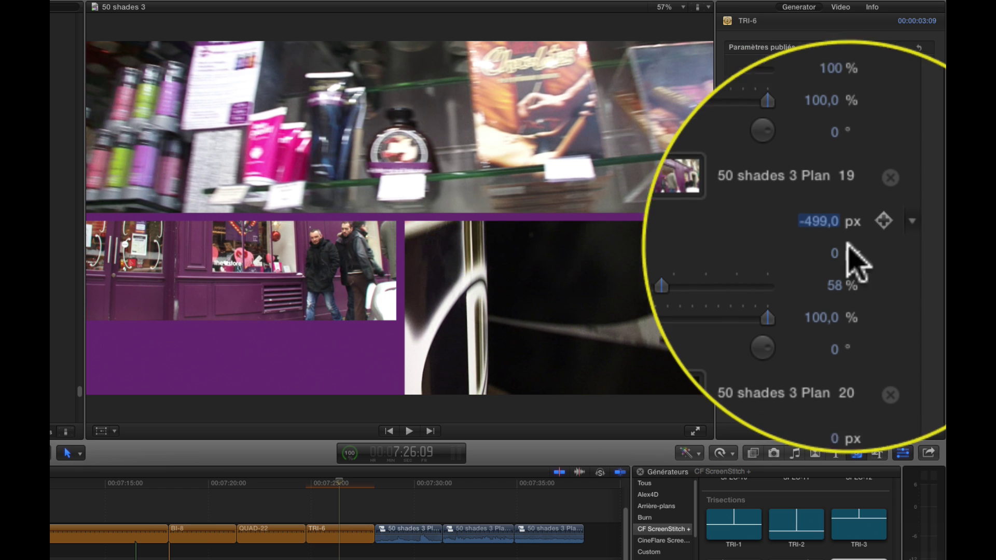
mouse_move(835, 249)
mouse_down()
mouse_move(794, 249)
mouse_move(833, 250)
mouse_up()
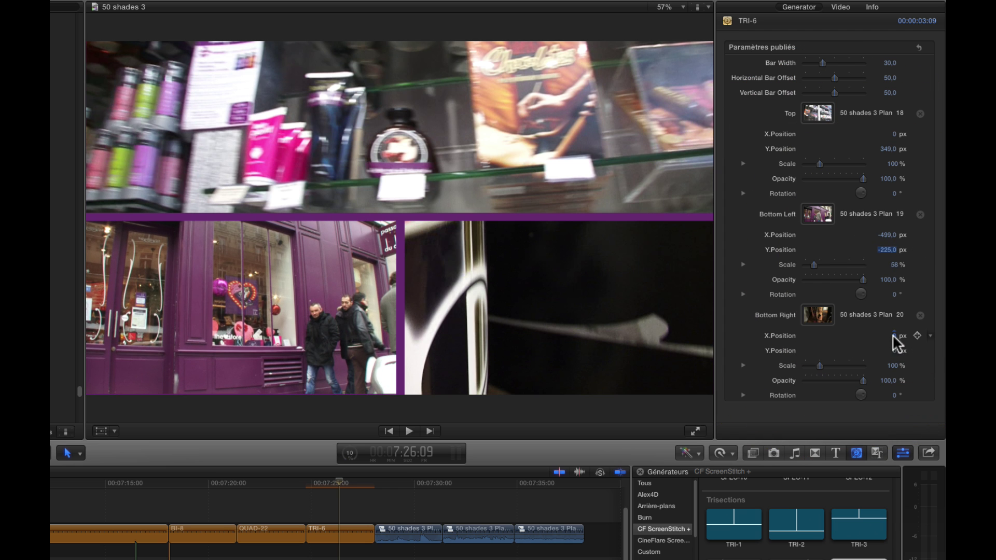
Set TRI-6's Bottom Right source to 52% scale at X 474 px, Y -280 px, and play the finished split screens.
drag(819, 365, 816, 364)
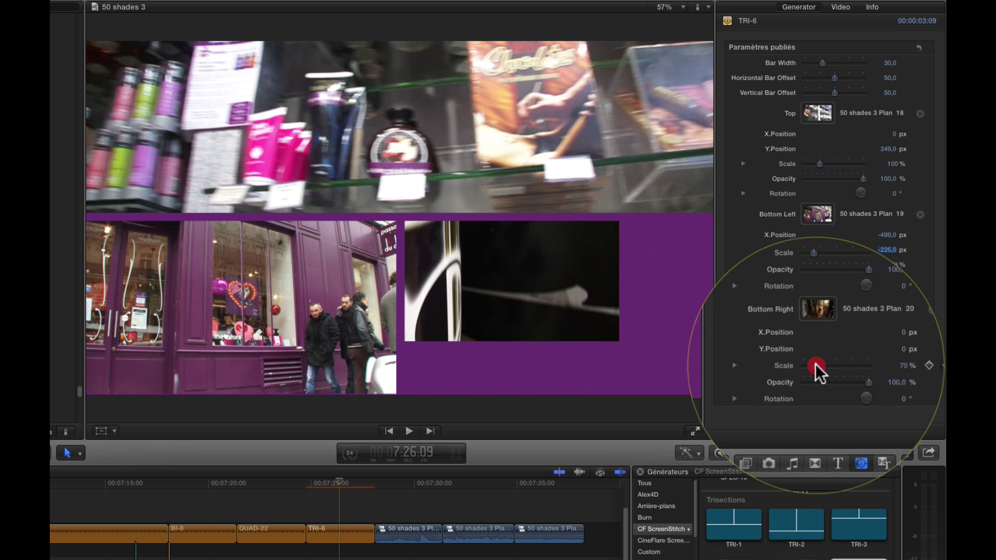
drag(864, 336, 893, 350)
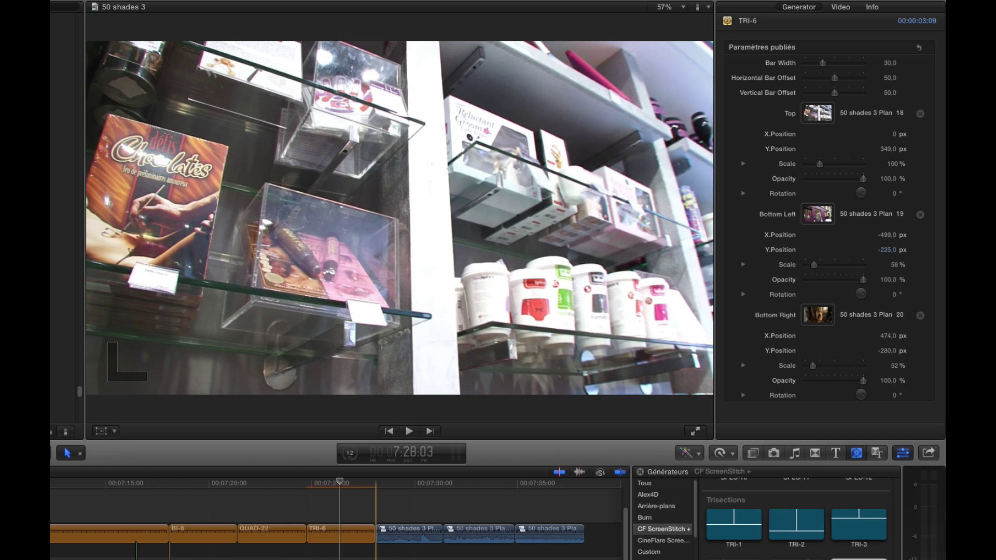
key(space)
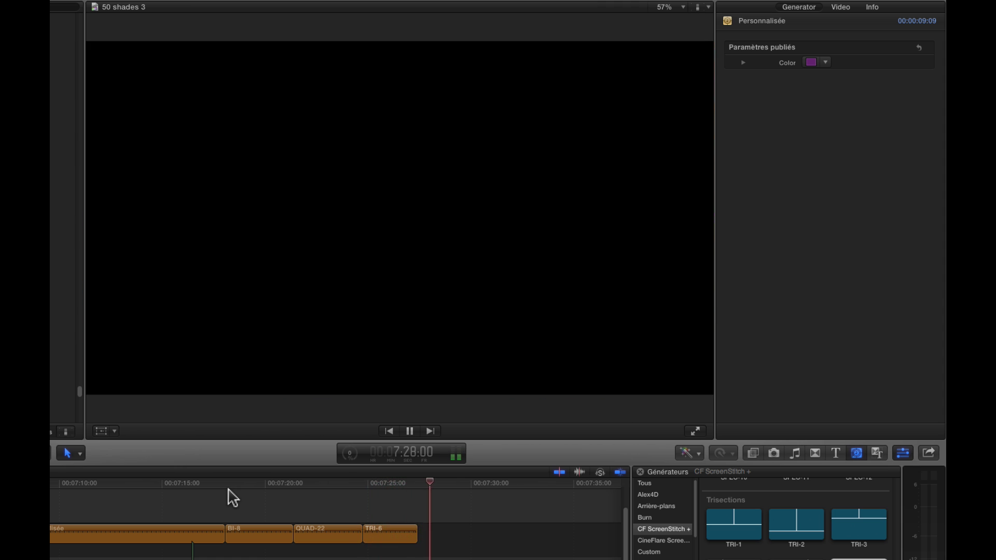
Browse back through the earlier timeline and play the section from about 1:46 through the film-strip transition.
scroll(234, 506, left, 15)
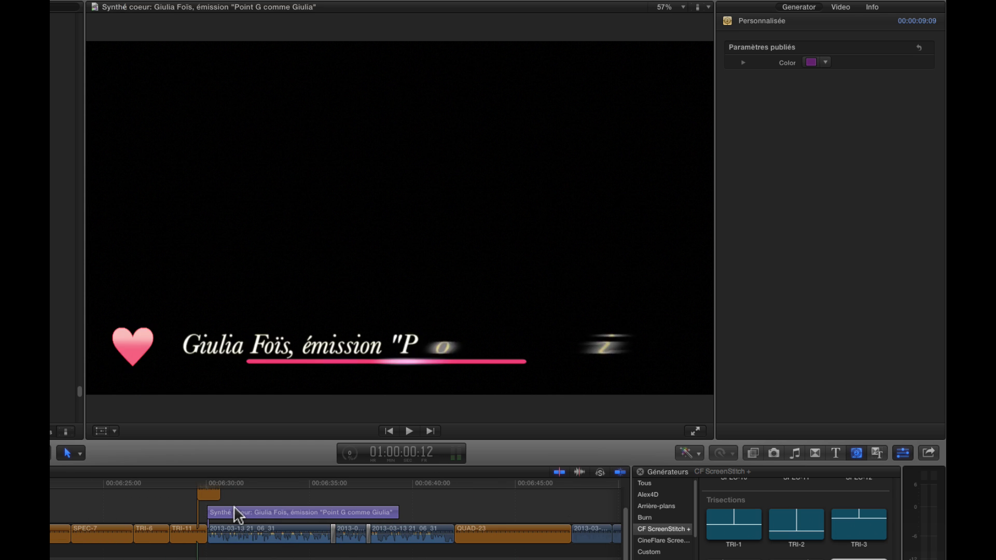
scroll(233, 506, left, 5)
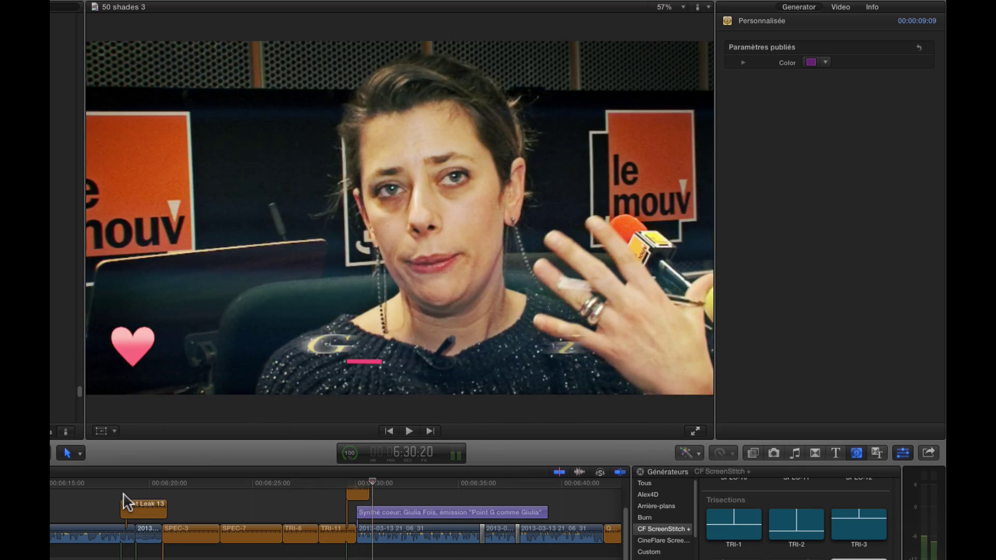
scroll(81, 556, left, 15)
scroll(81, 555, left, 20)
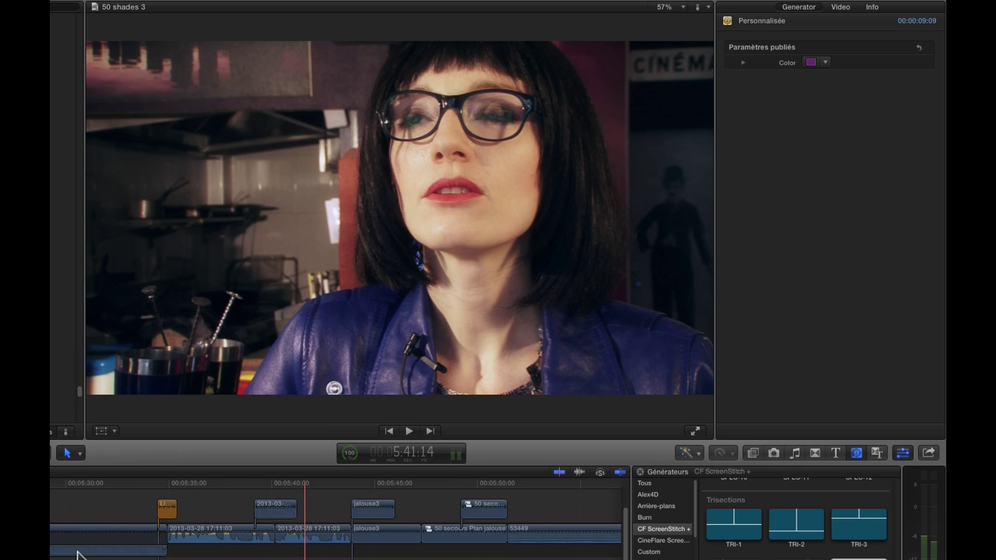
scroll(79, 555, left, 3)
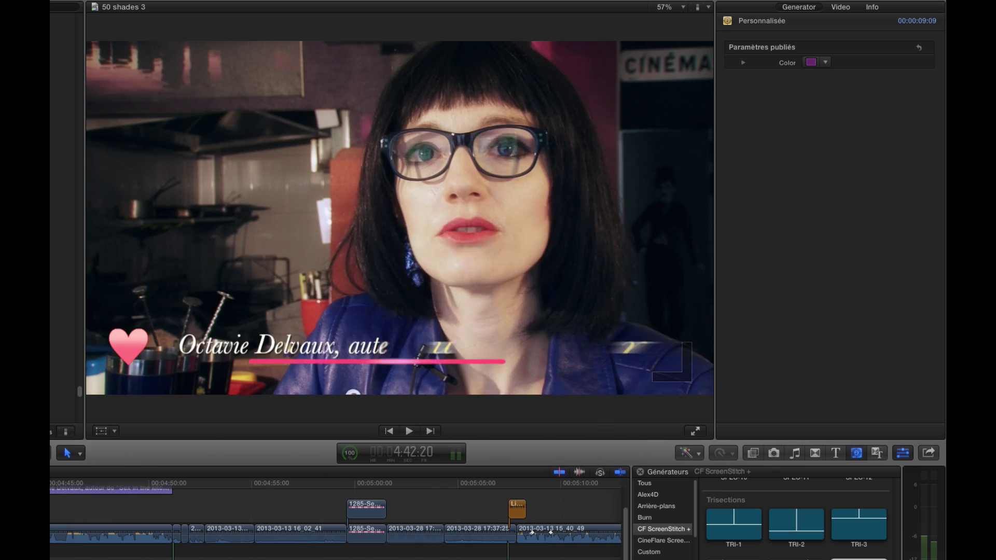
scroll(79, 555, left, 20)
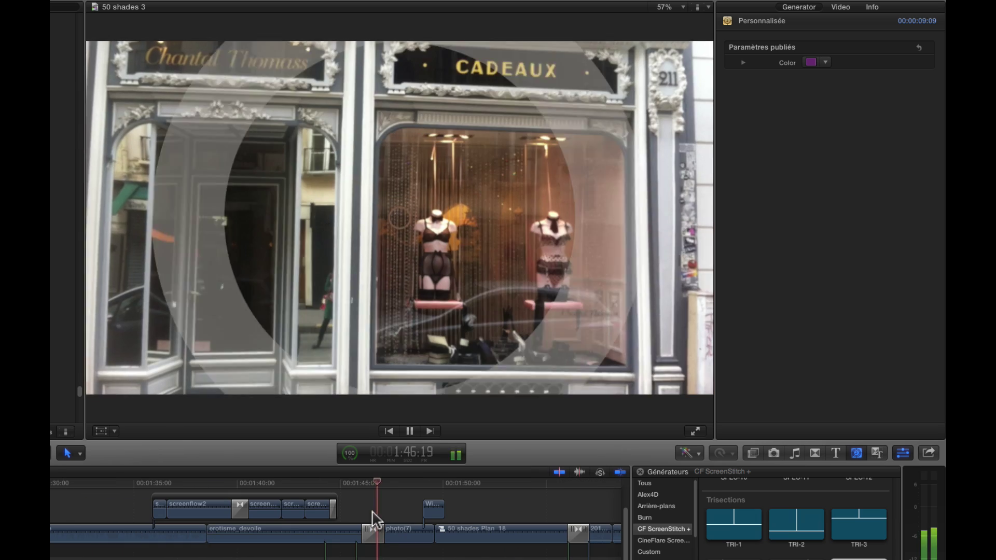
key(space)
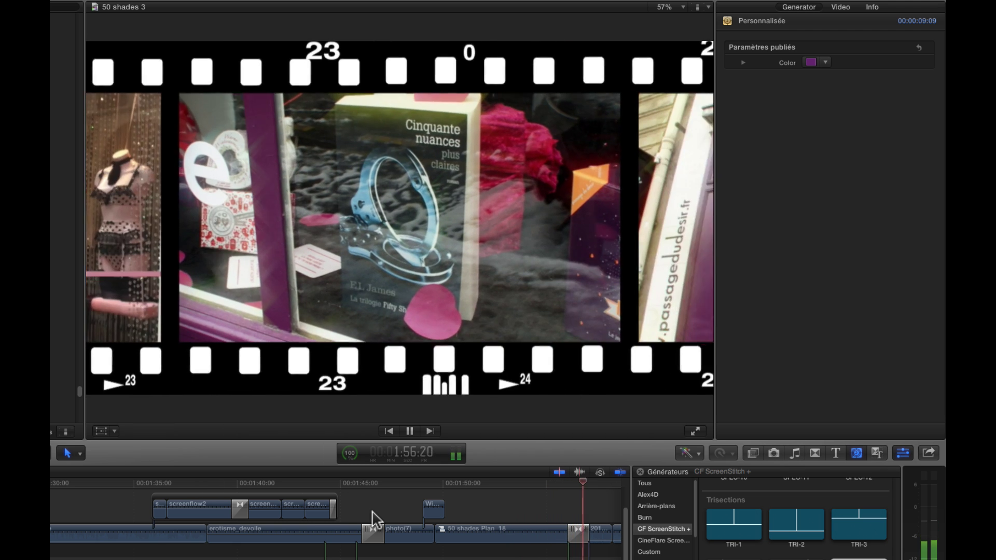
key(space)
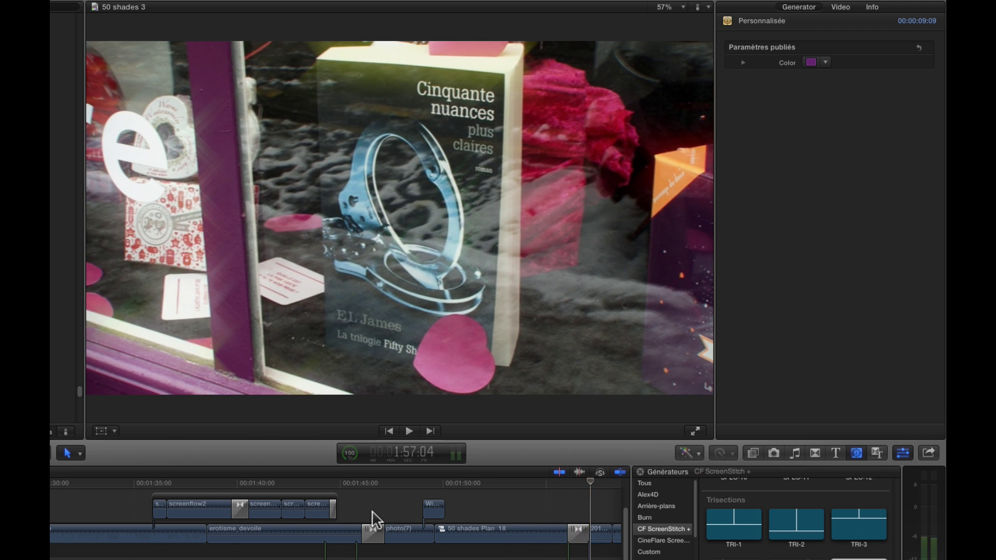